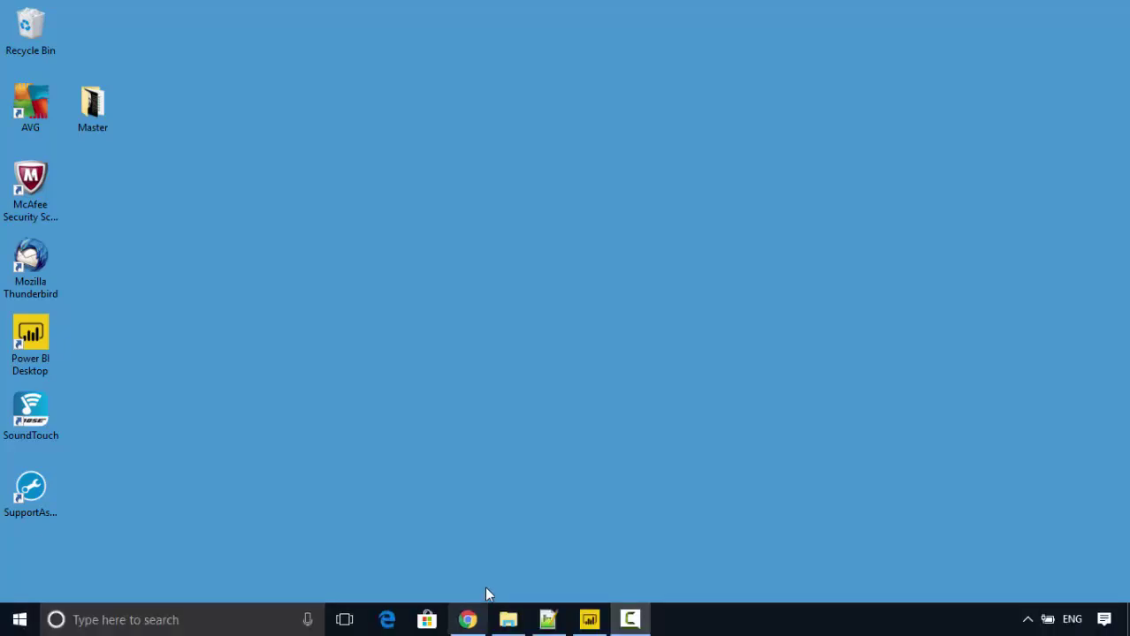
Review the Sales By Geo and Current Vs Previous Year Sales pages, then begin publishing.
click(589, 620)
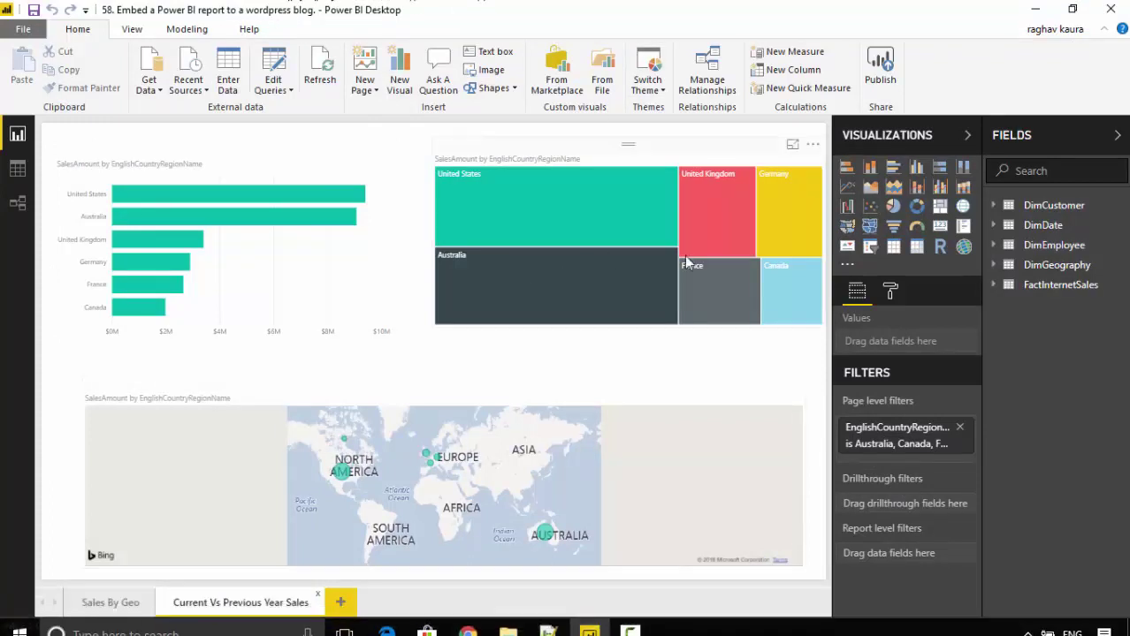
click(100, 606)
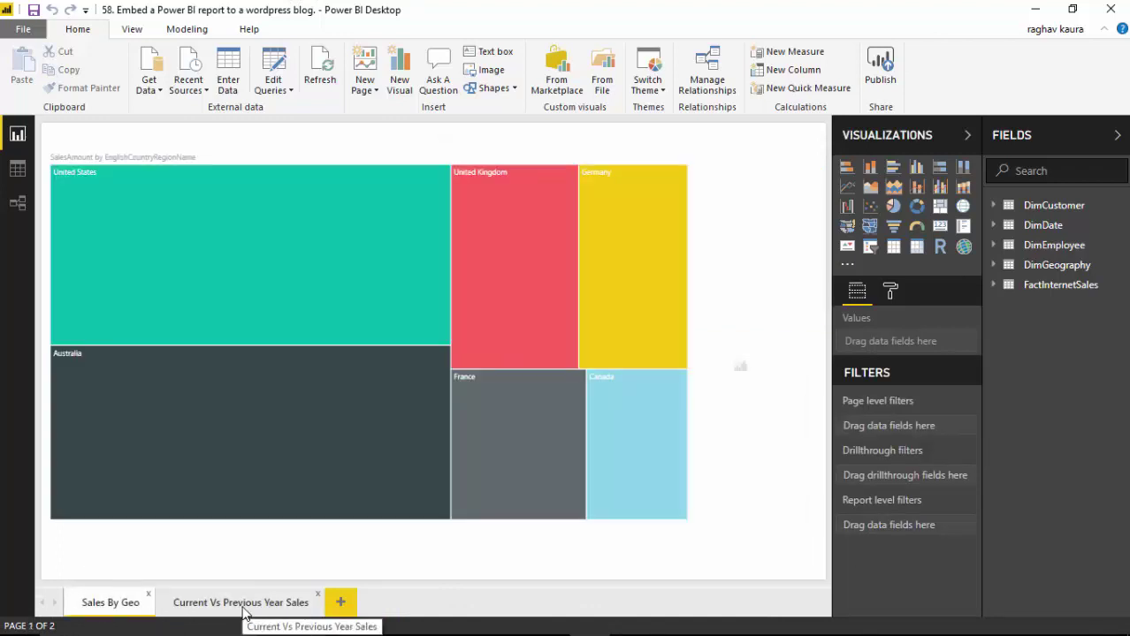
click(245, 608)
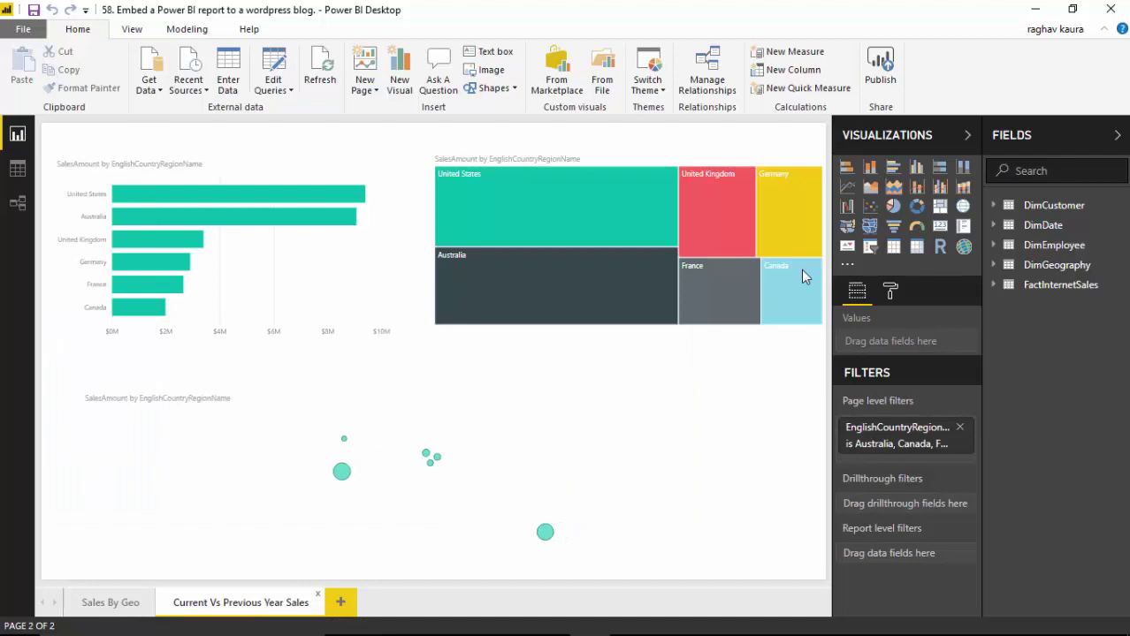
click(886, 66)
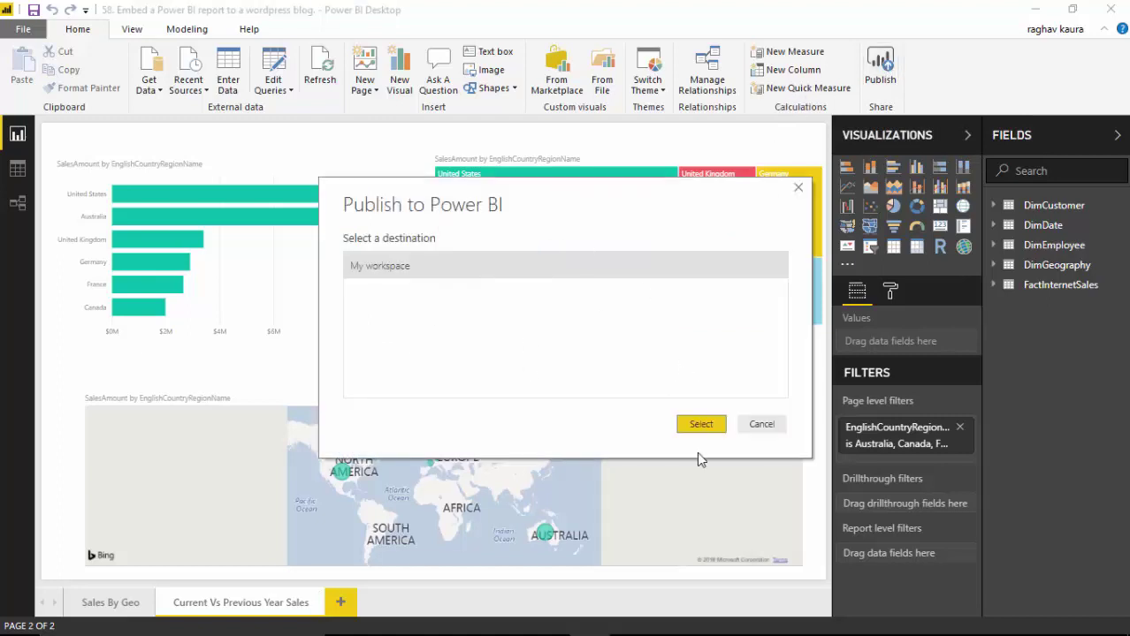
Publish the report to My workspace.
click(699, 425)
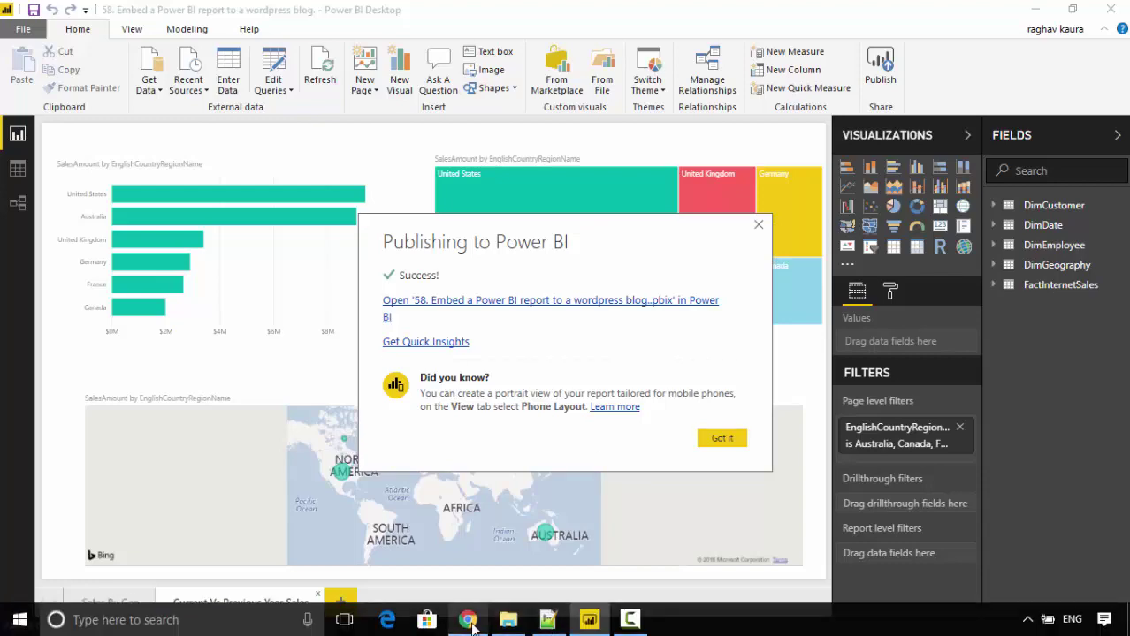
Reload Power BI Service and open the published report from My Workspace on its Sales By Geo page.
click(468, 620)
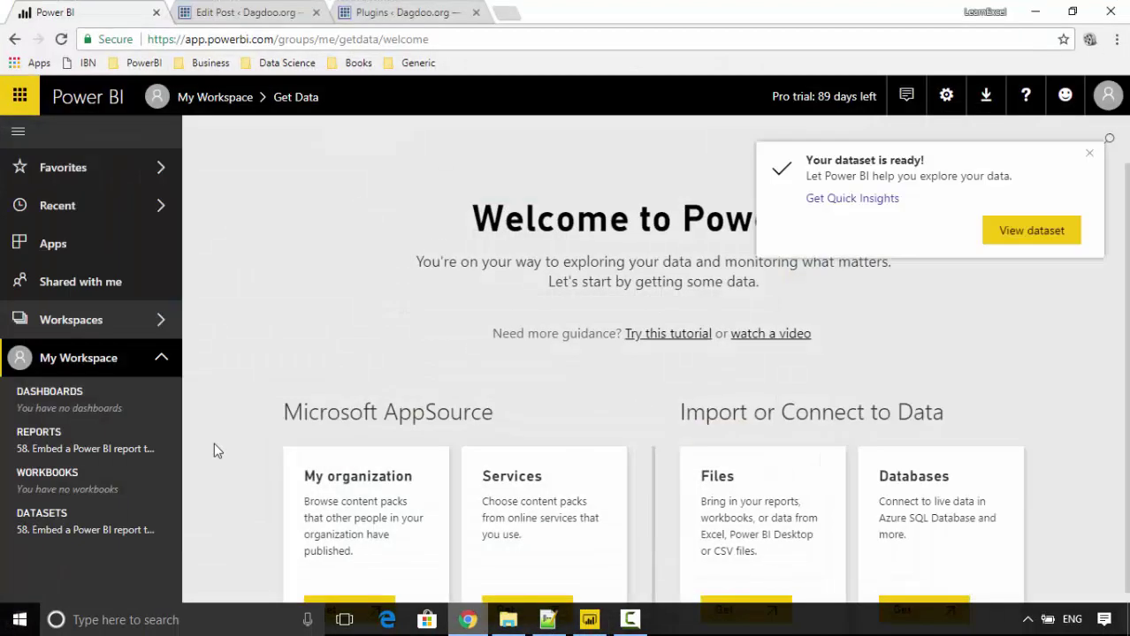
right_click(87, 10)
click(119, 45)
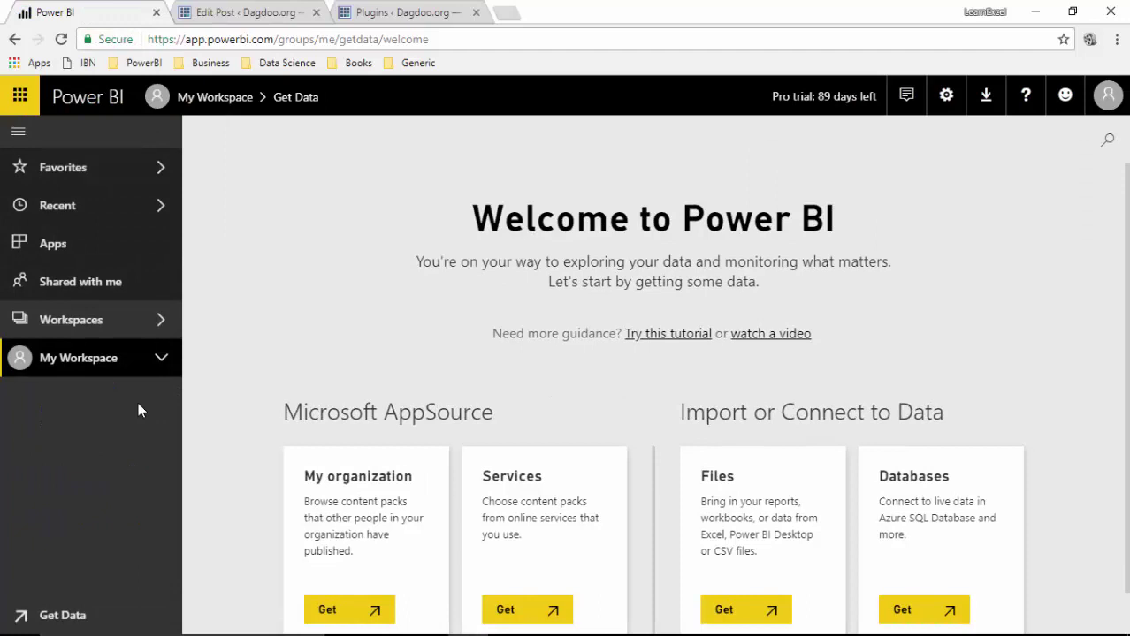
click(159, 359)
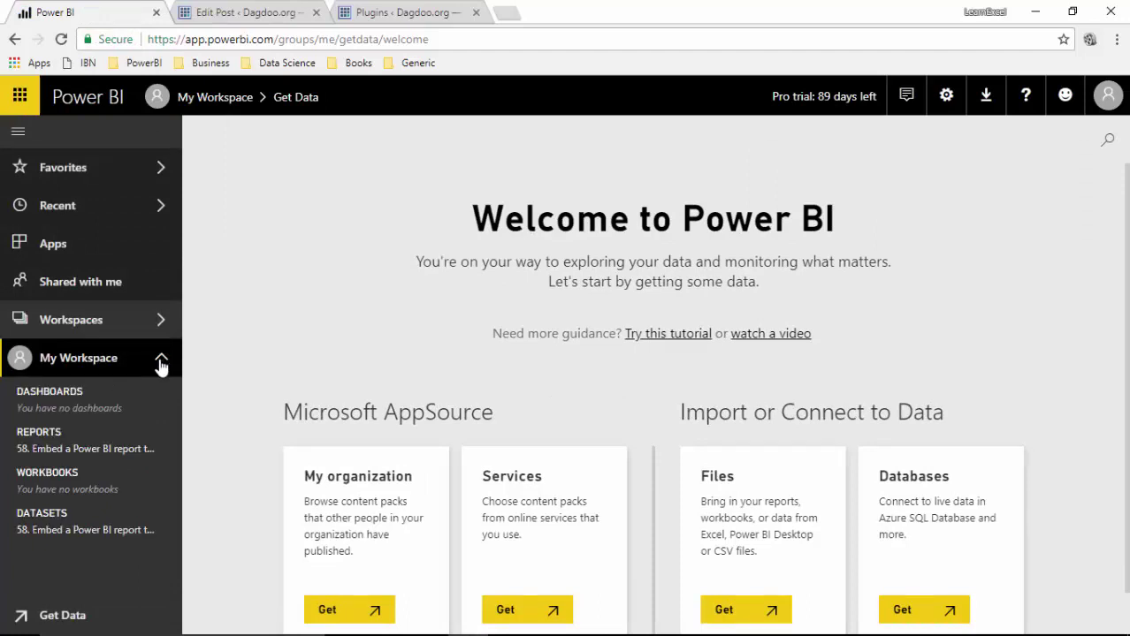
click(69, 451)
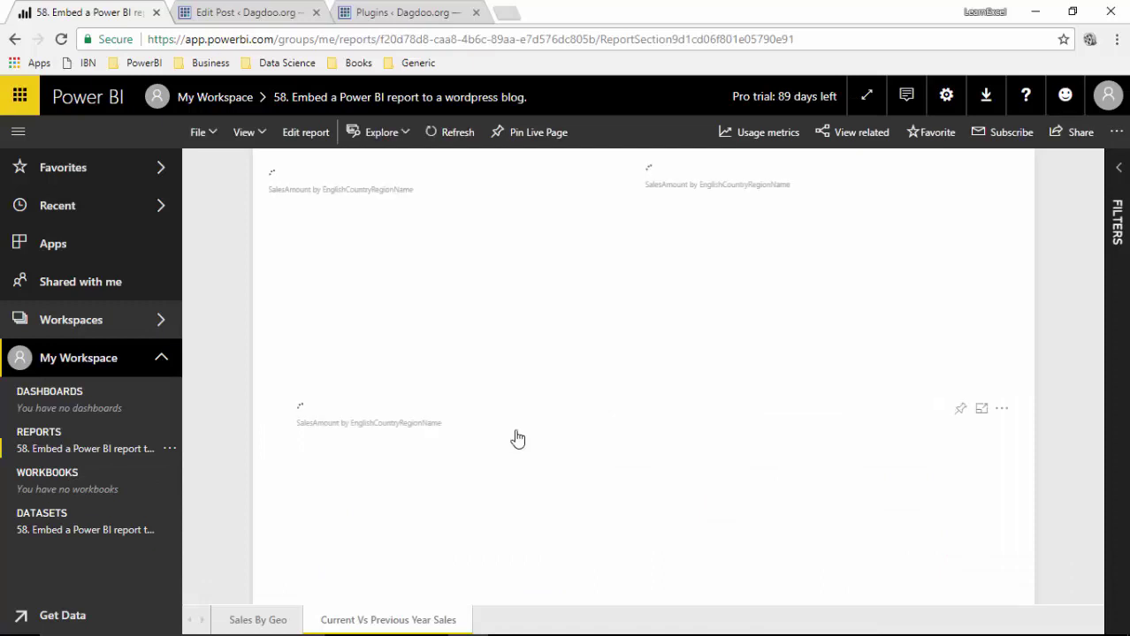
click(252, 620)
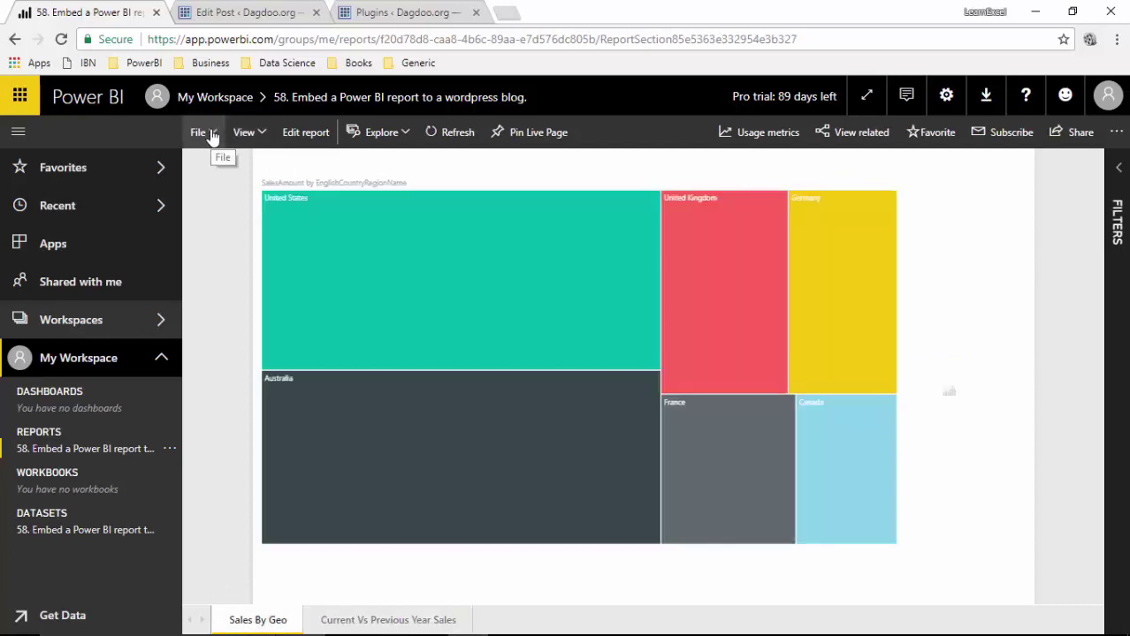
Publish the report to the web with an embed code and select its public link.
click(212, 135)
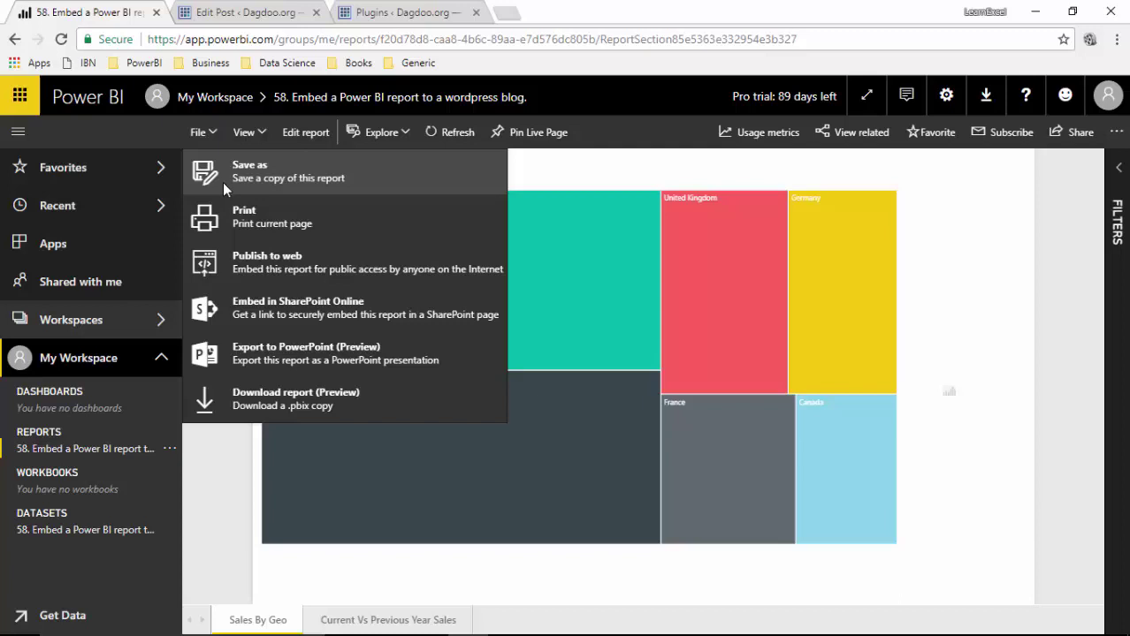
click(237, 270)
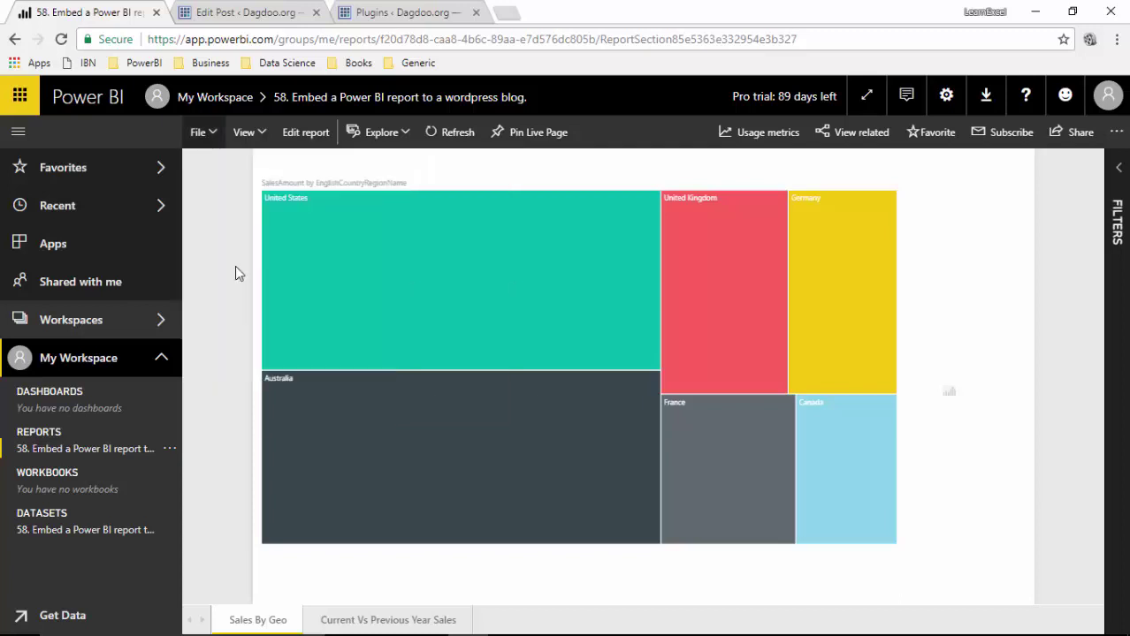
click(623, 485)
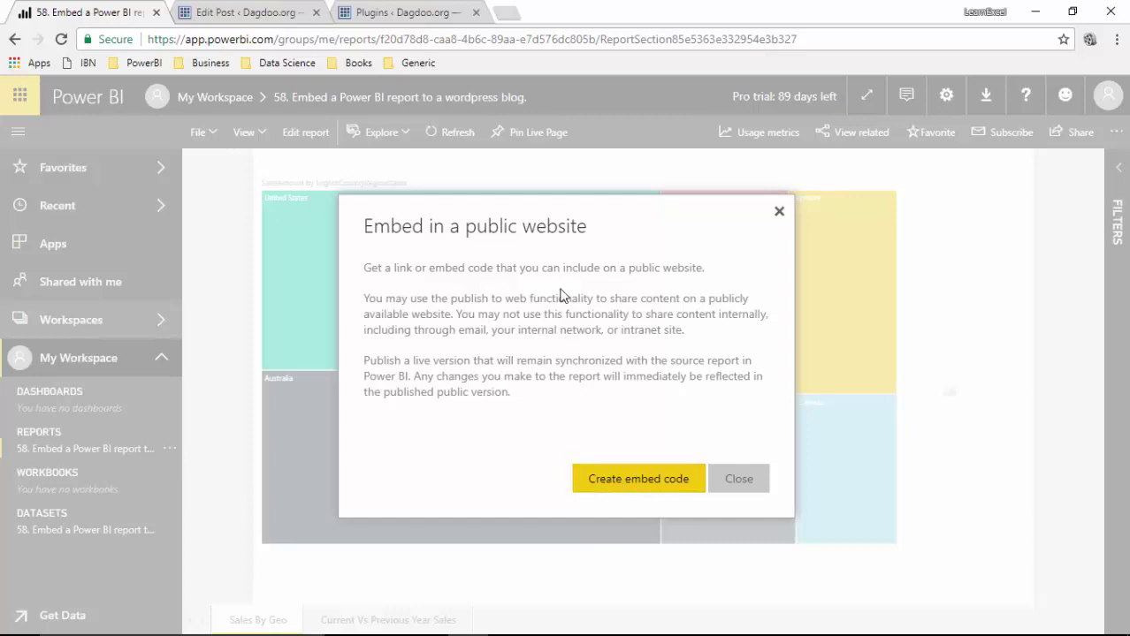
click(630, 486)
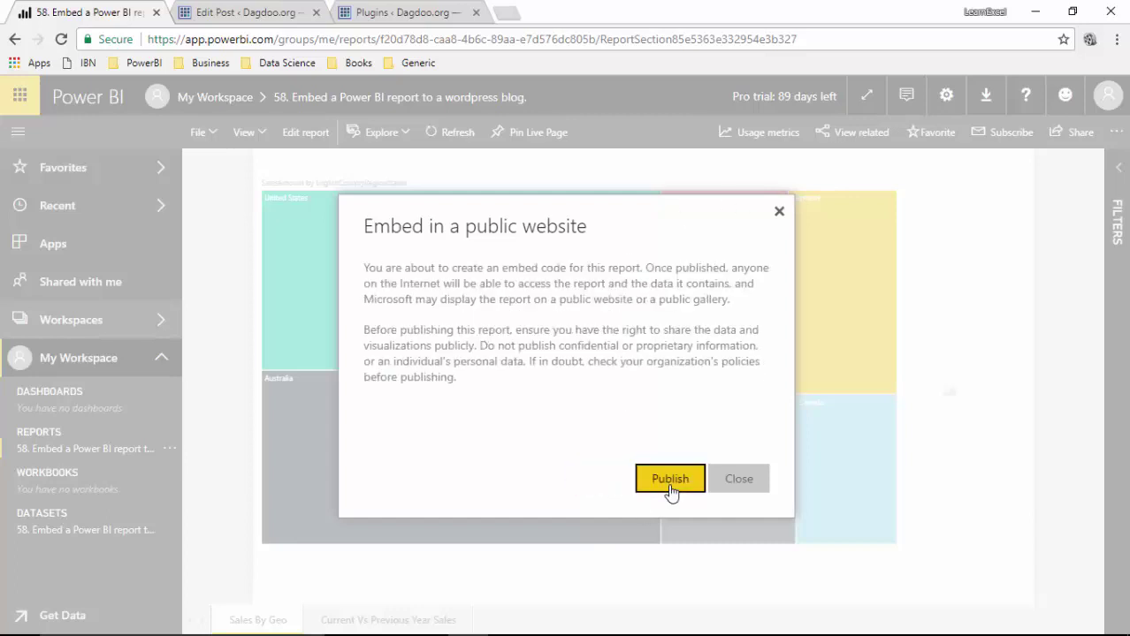
click(670, 482)
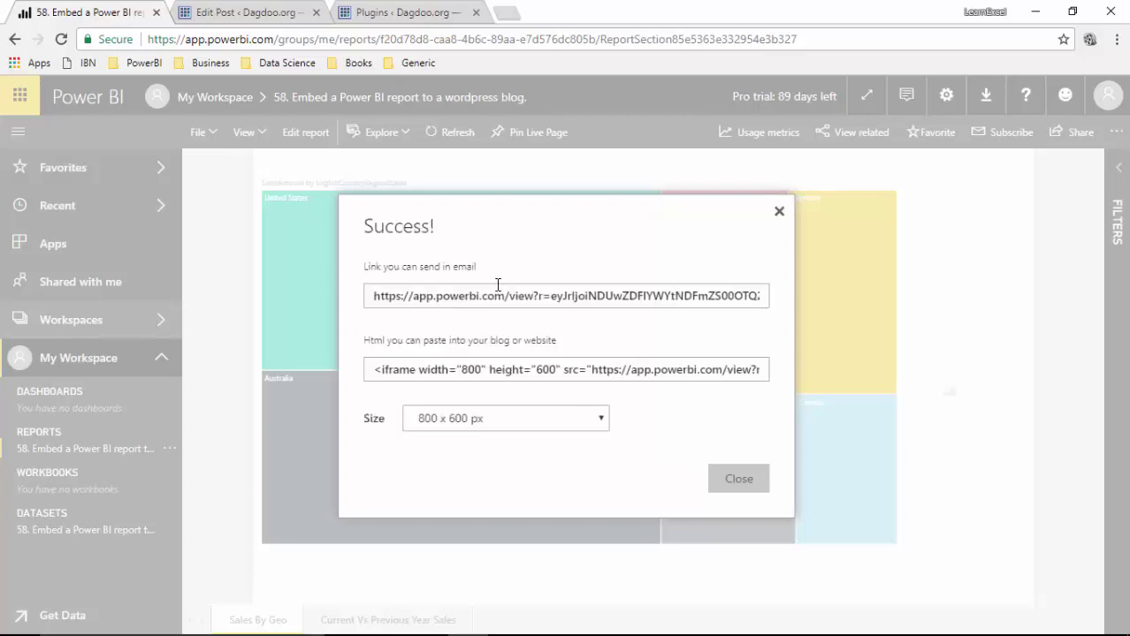
click(495, 297)
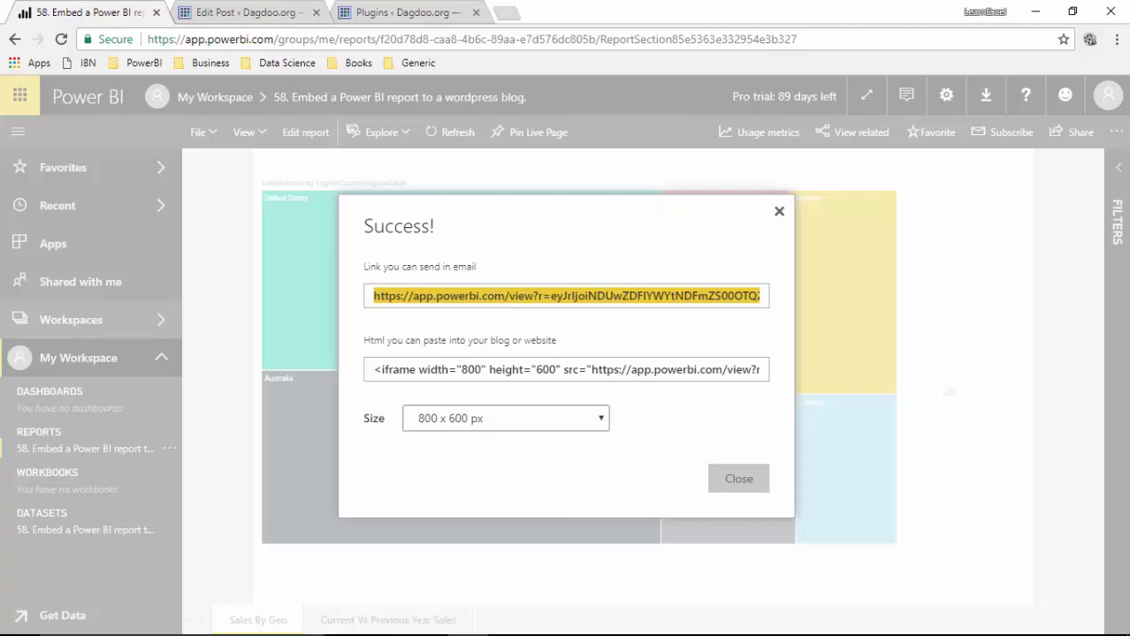
Paste the public report link into the Notepad++ note, then view the WordPress iframe plugin's example shortcode.
click(546, 624)
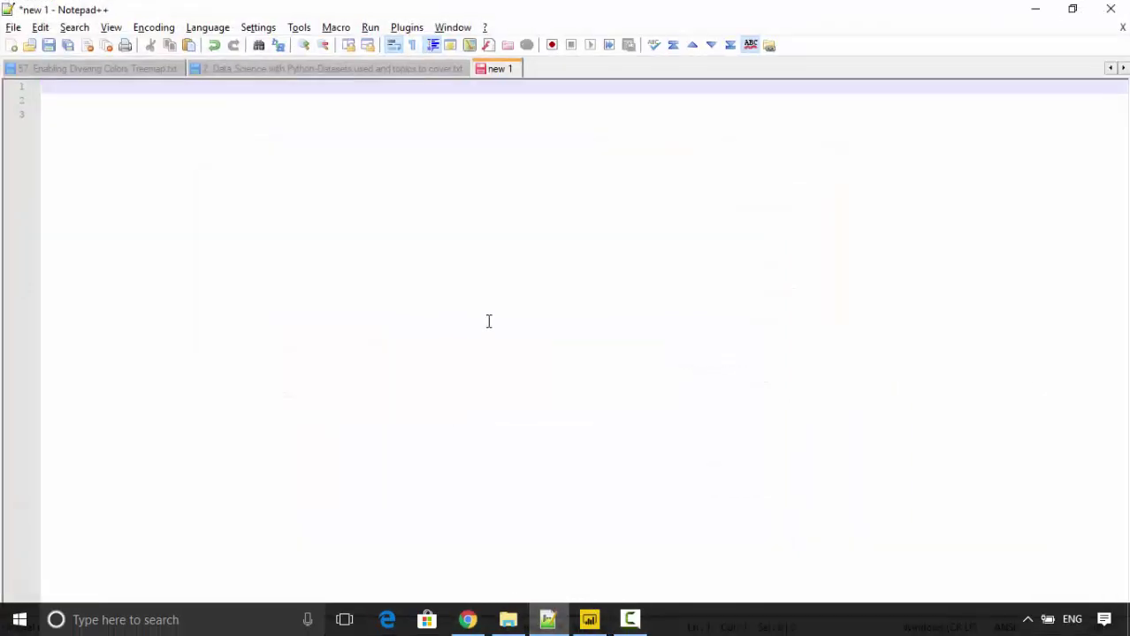
key(Return)
key(Return)
text(https://app.powerbi.com/view?r=eyJrIjoiNDUwZDFlYWYtNDFmZS00OTQ2LTg1ZjktNWUzMjA2ZTNjYTljIiwidCI6IjZhNmFiNWM1LTVhMzUtNDA5Ni1hMmRkLWQyZGJkNjRmMzYzOSIsImMiOjEwfQ%3D%3D)
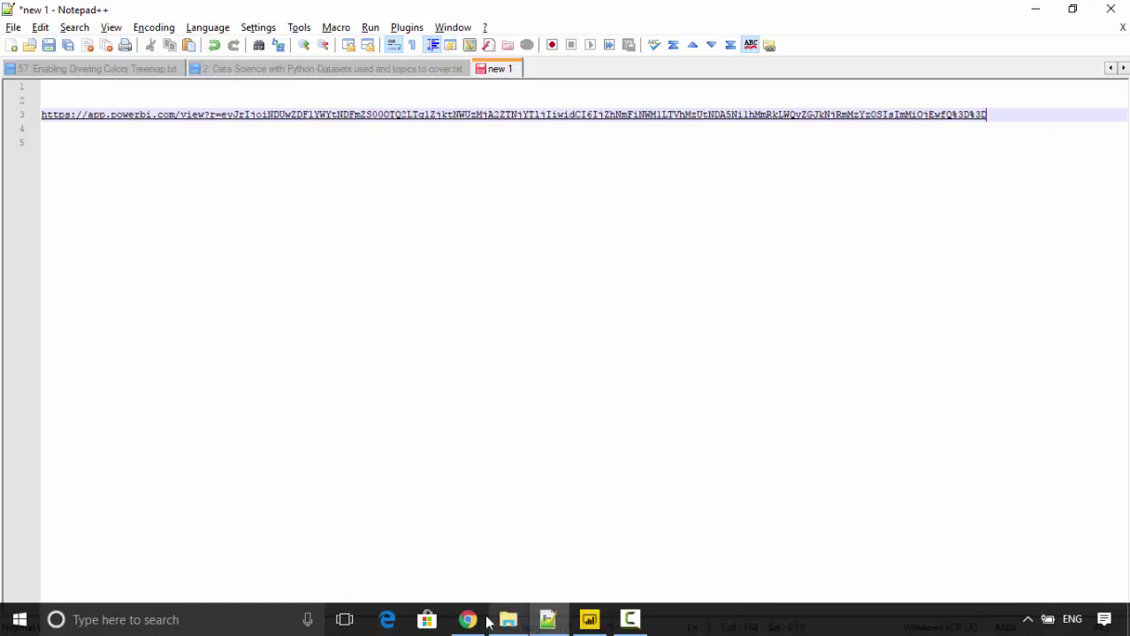
click(469, 620)
click(398, 12)
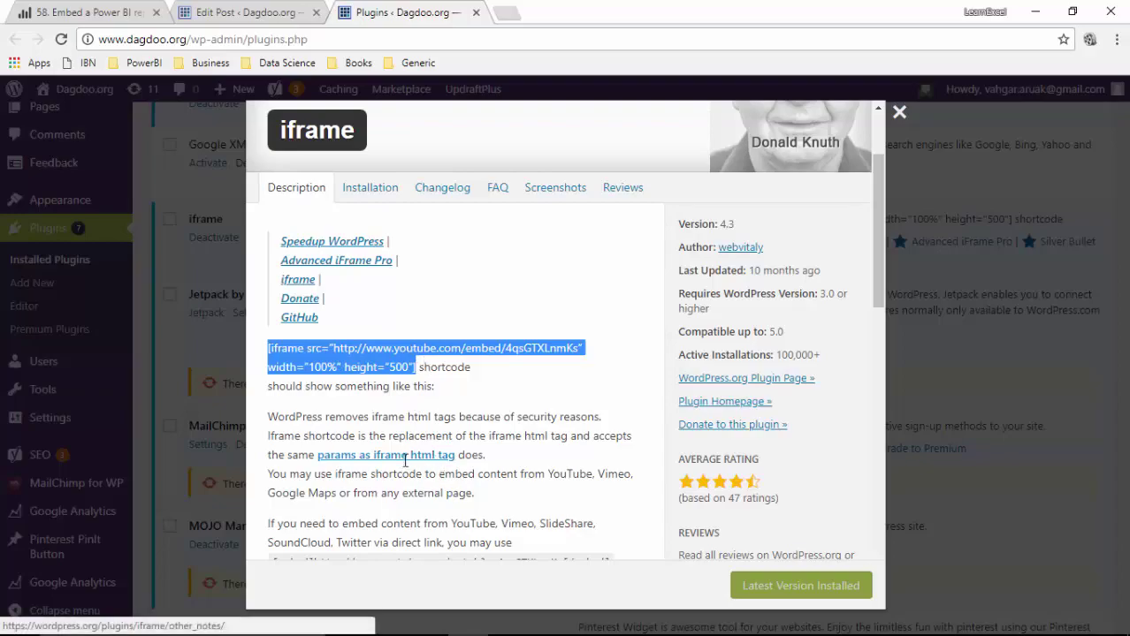
Paste the example iframe shortcode on line 5 below the Power BI link, and select the link.
key(alt+Tab)
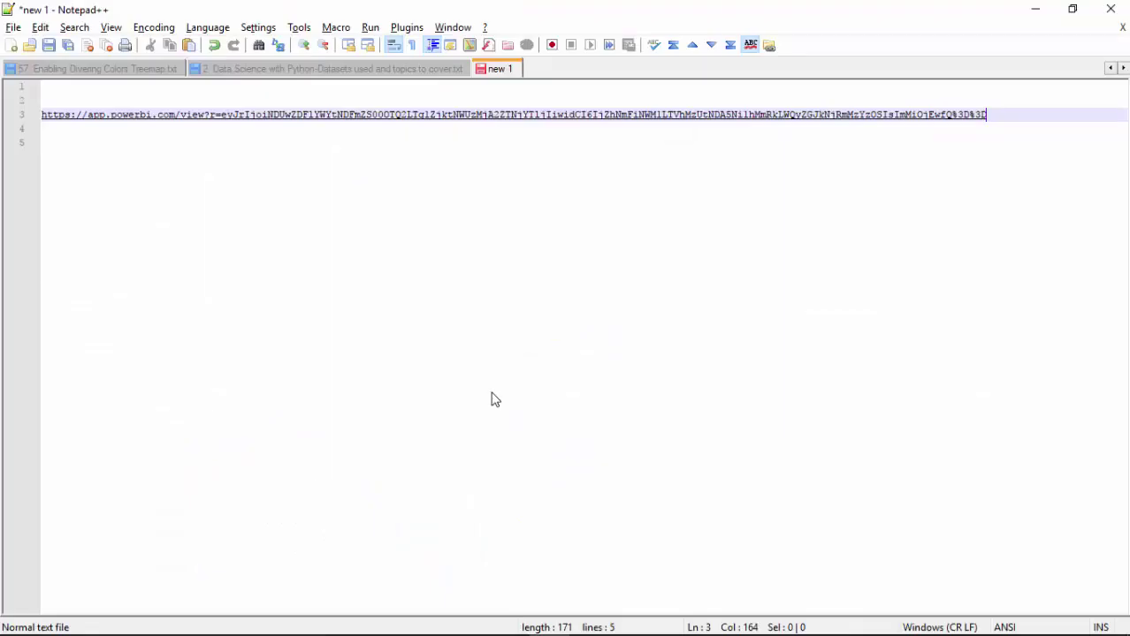
key(Return)
key(Return)
text([iframe src="http://www.youtube.com/embed/4qsGTXLnmKs" width="100%" height="500?])
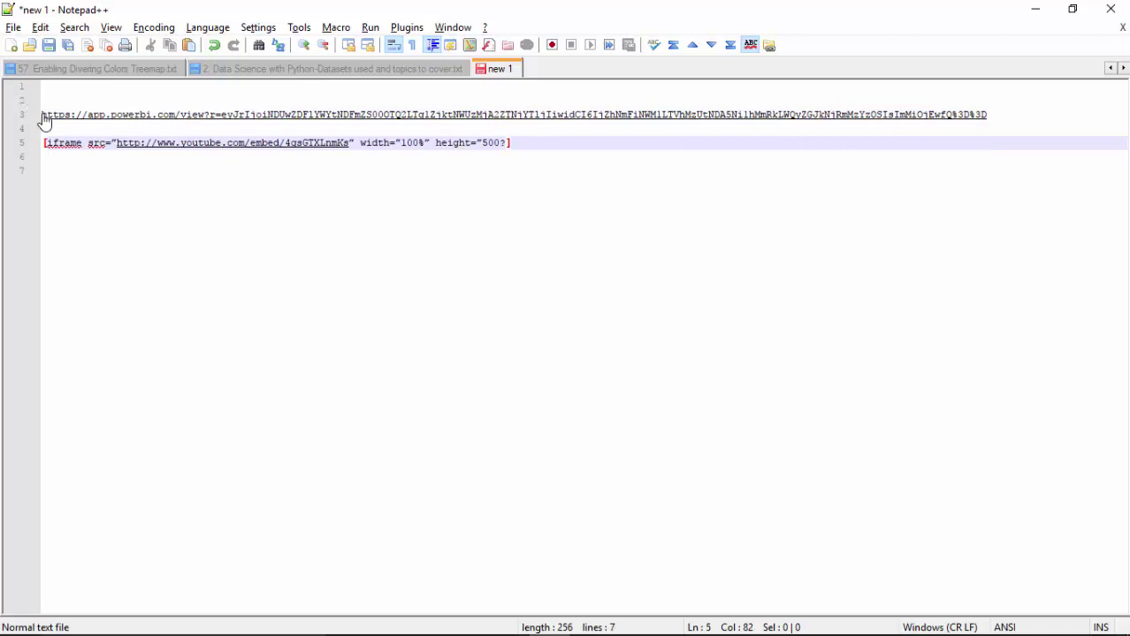
key(Home)
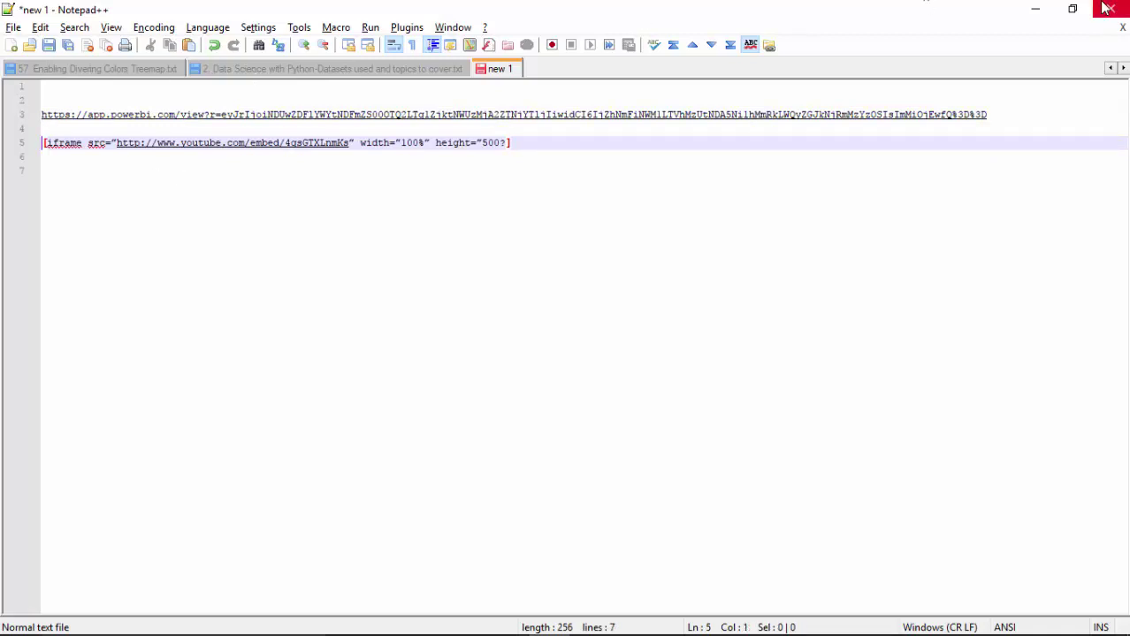
key(Up)
key(Up)
key(shift+End)
key(ctrl+c)
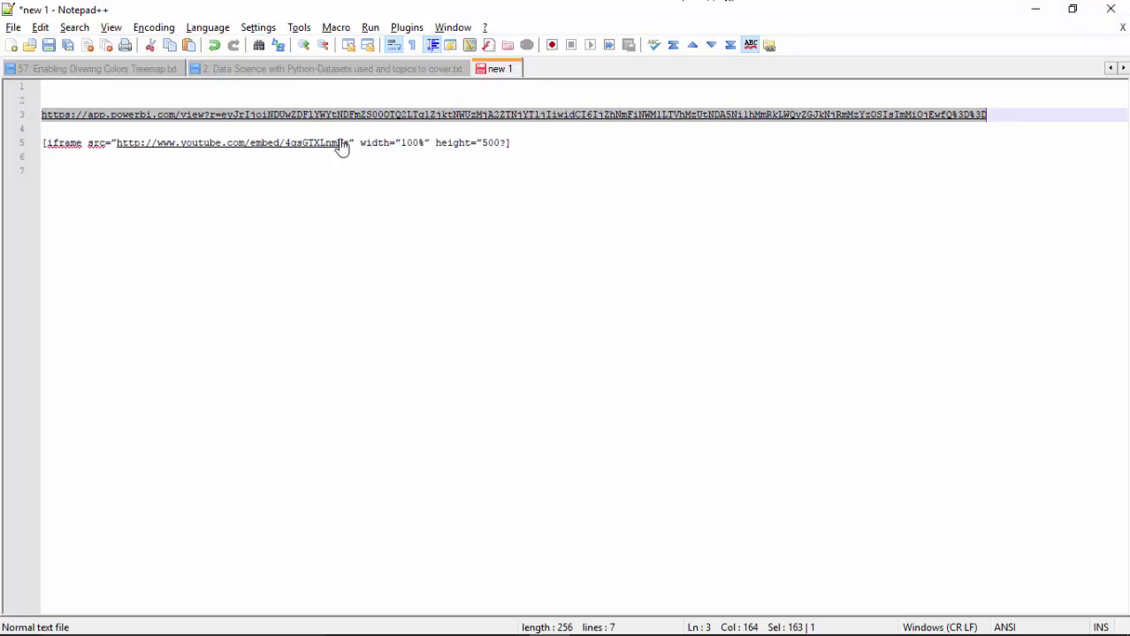
Replace the YouTube URL in the shortcode's src with the Power BI report link.
drag(353, 143, 111, 140)
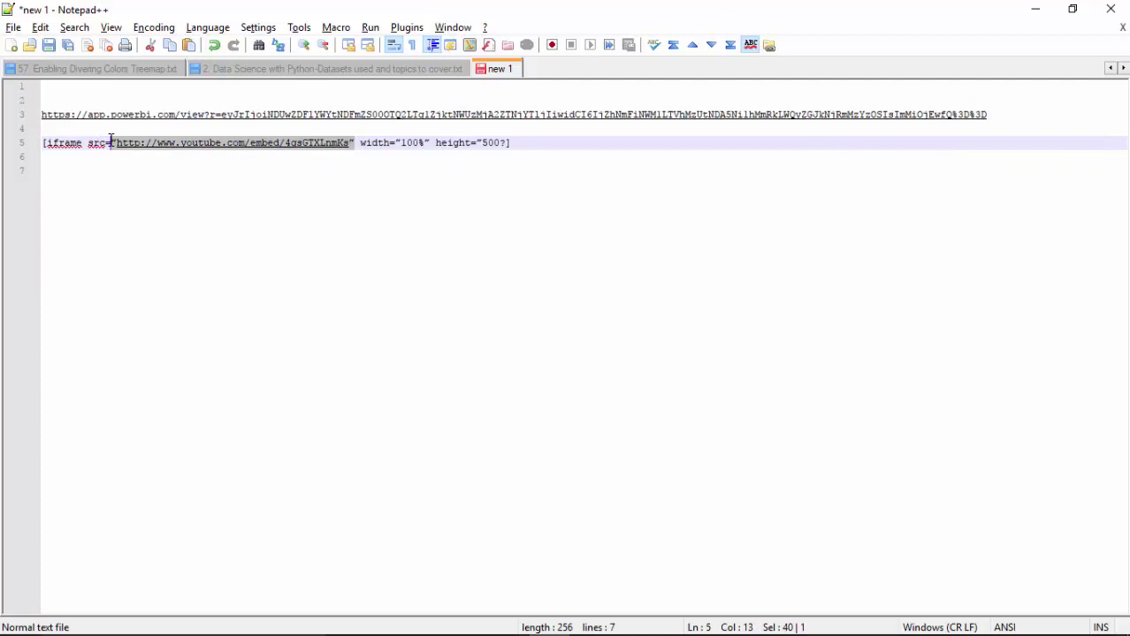
key(Delete)
key(Left)
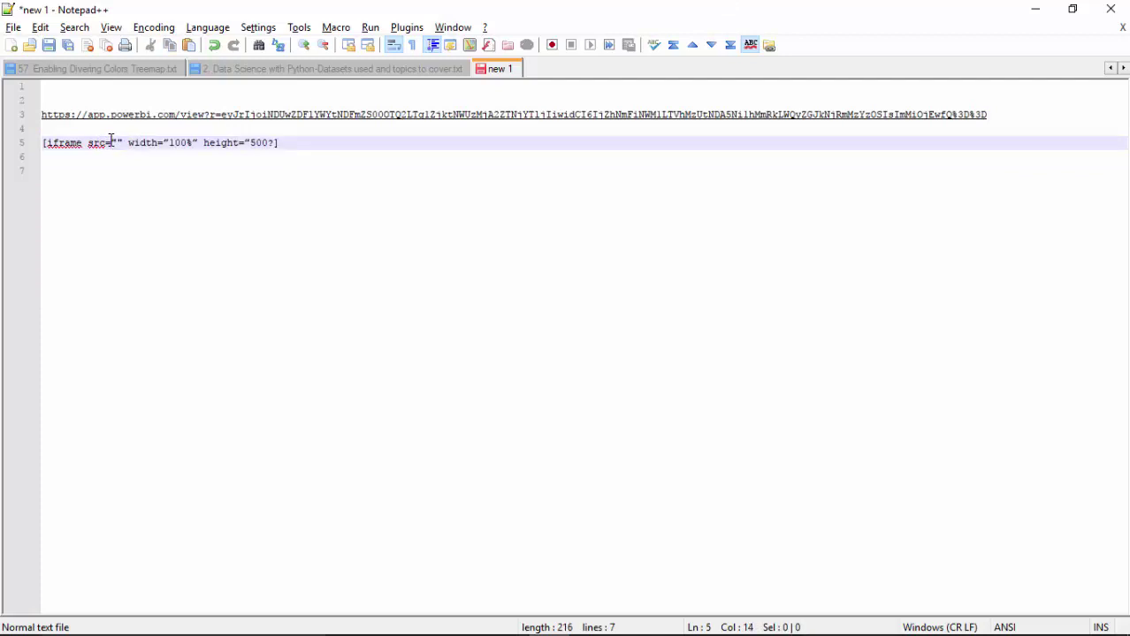
key(ctrl+v)
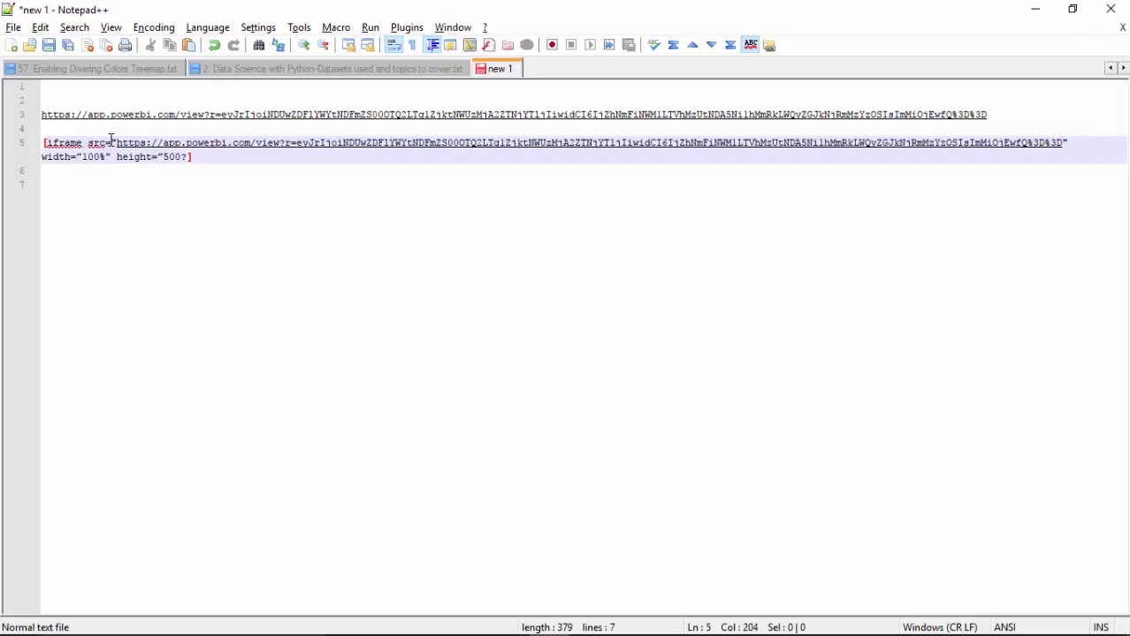
Retype the closing quotes after width 100% and height 500, checking against the plugin example.
key(Left)
key(Left)
key(Left)
key(Left)
key(Left)
key(Left)
key(Left)
key(Left)
key(Right)
key(Right)
key(Right)
key(BackSpace)
text(")
key(Right)
key(alt+Tab)
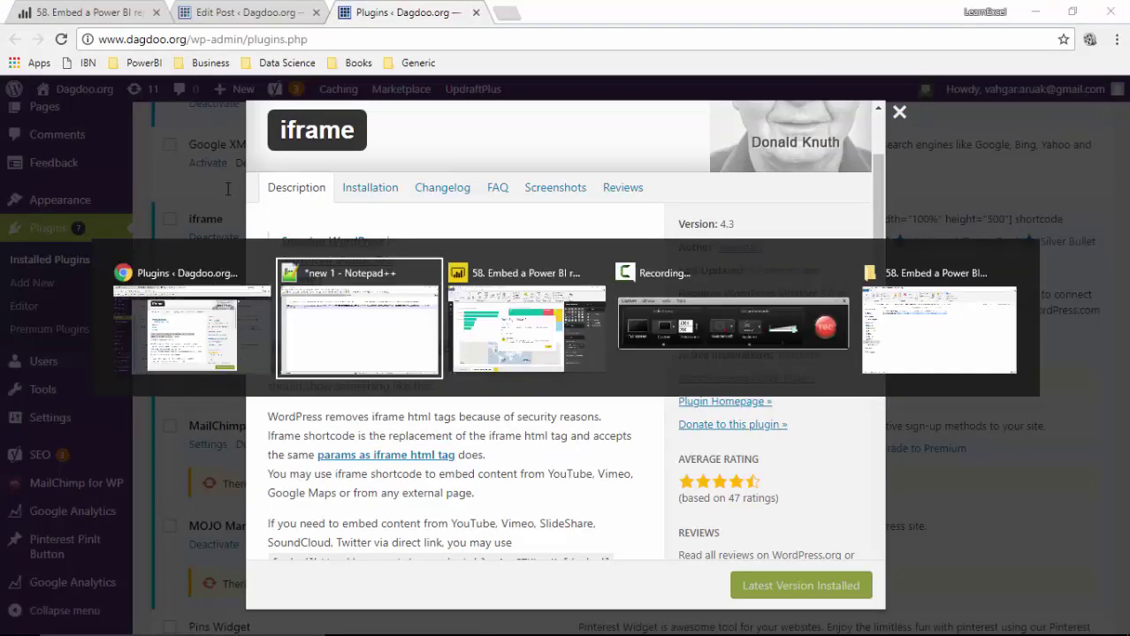
key(alt+Tab)
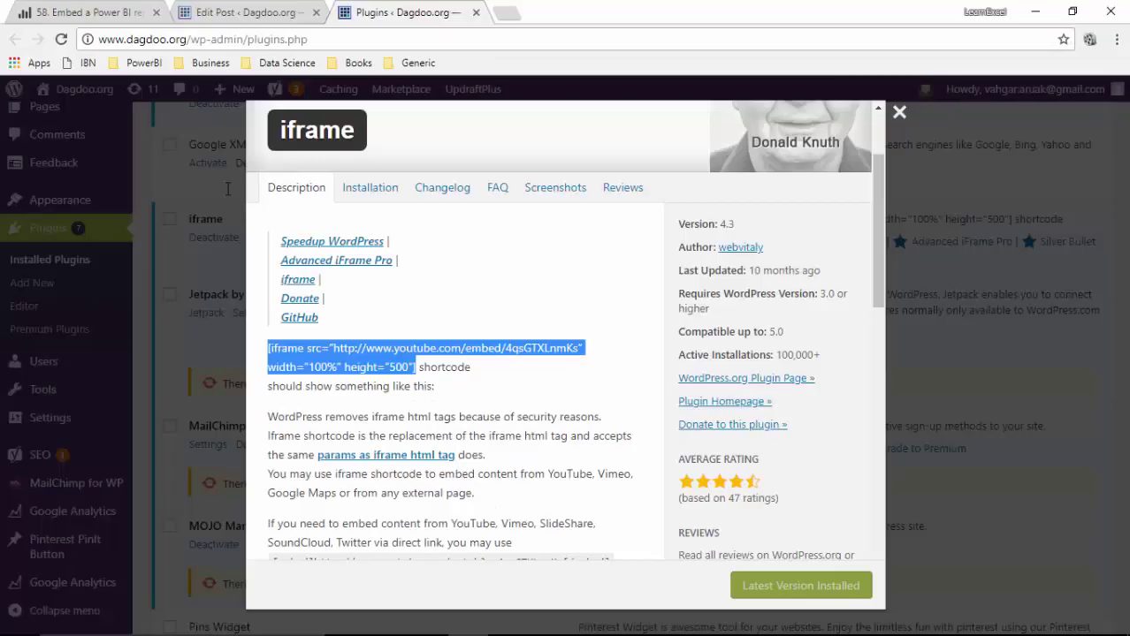
key(alt+Tab)
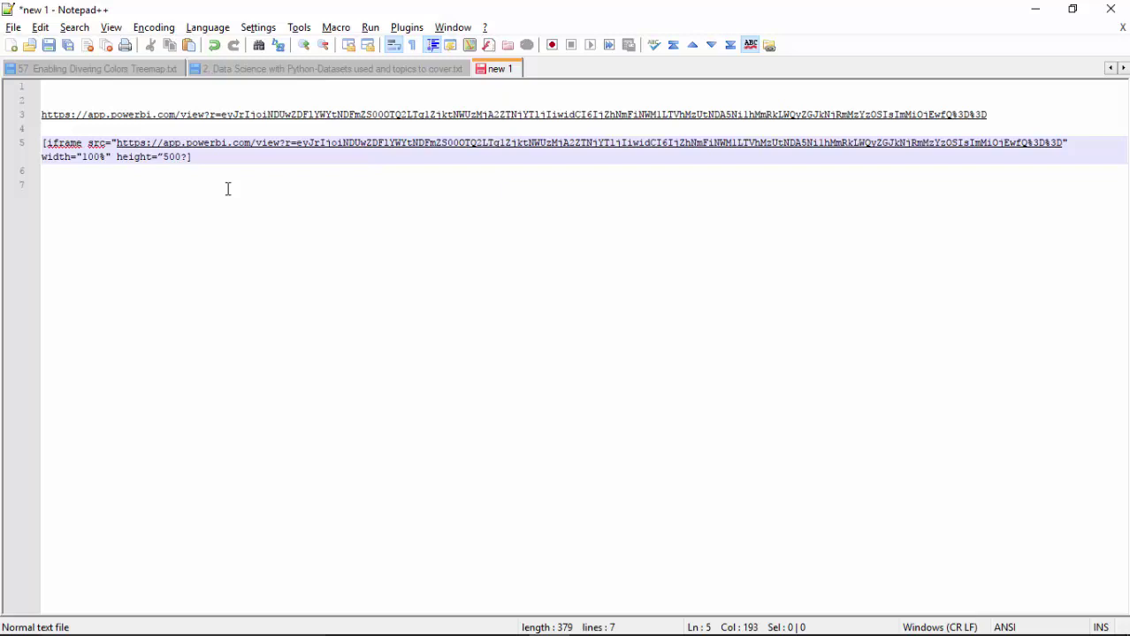
key(Right)
key(Right)
key(Right)
key(Right)
key(BackSpace)
text(")
key(Left)
key(Left)
key(Left)
key(Right)
key(Right)
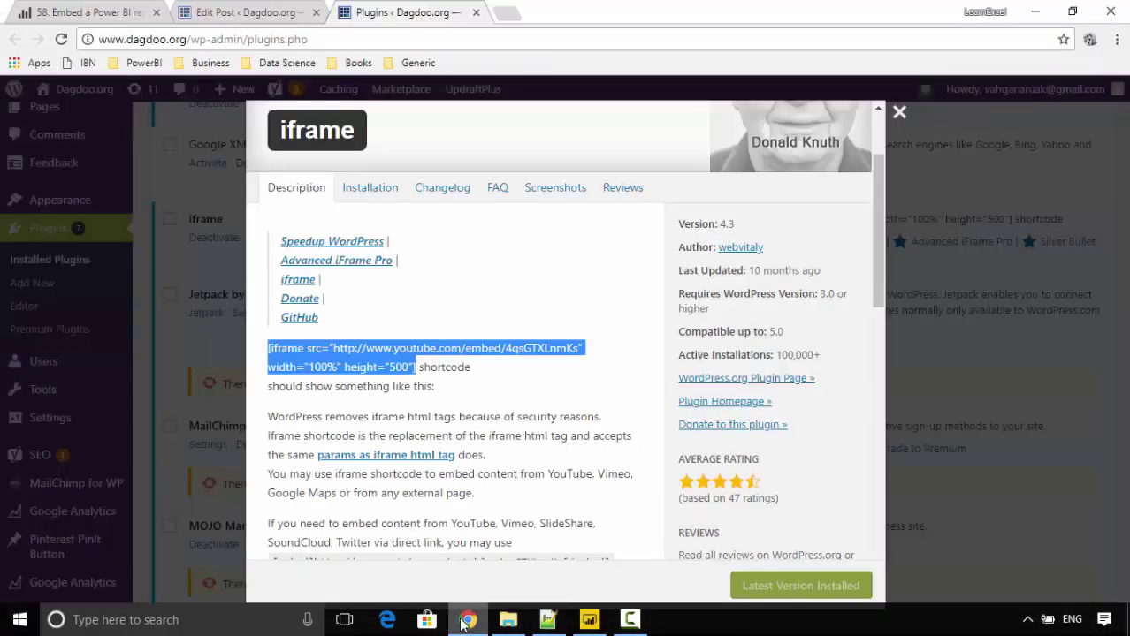
Highlight the plugin's note that iframe HTML tags are stripped for security.
click(467, 620)
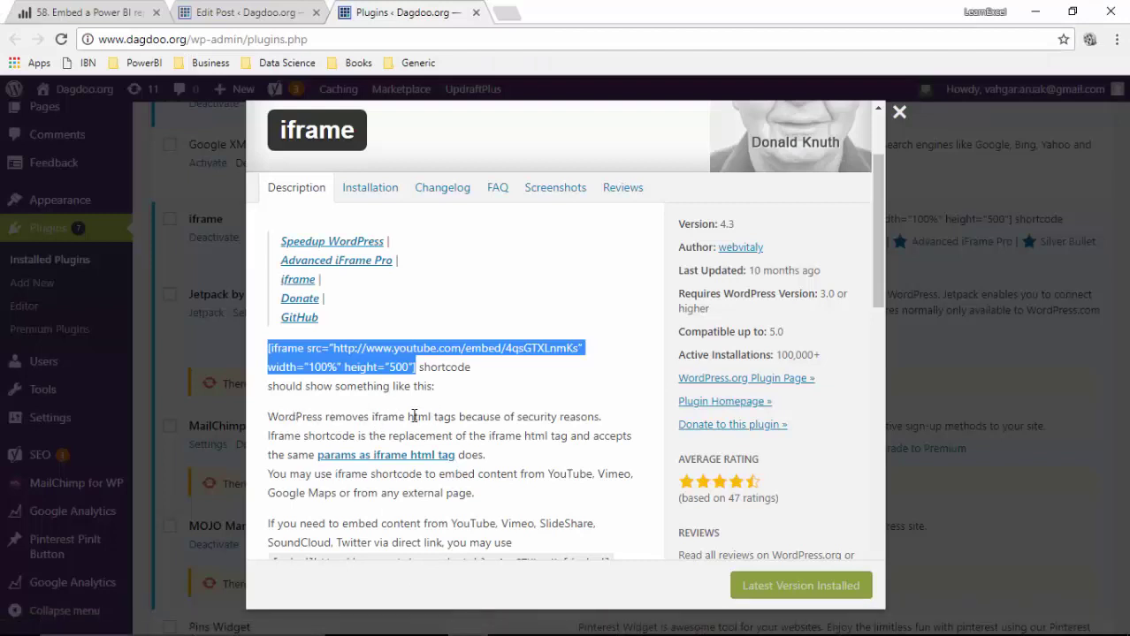
drag(412, 416, 588, 421)
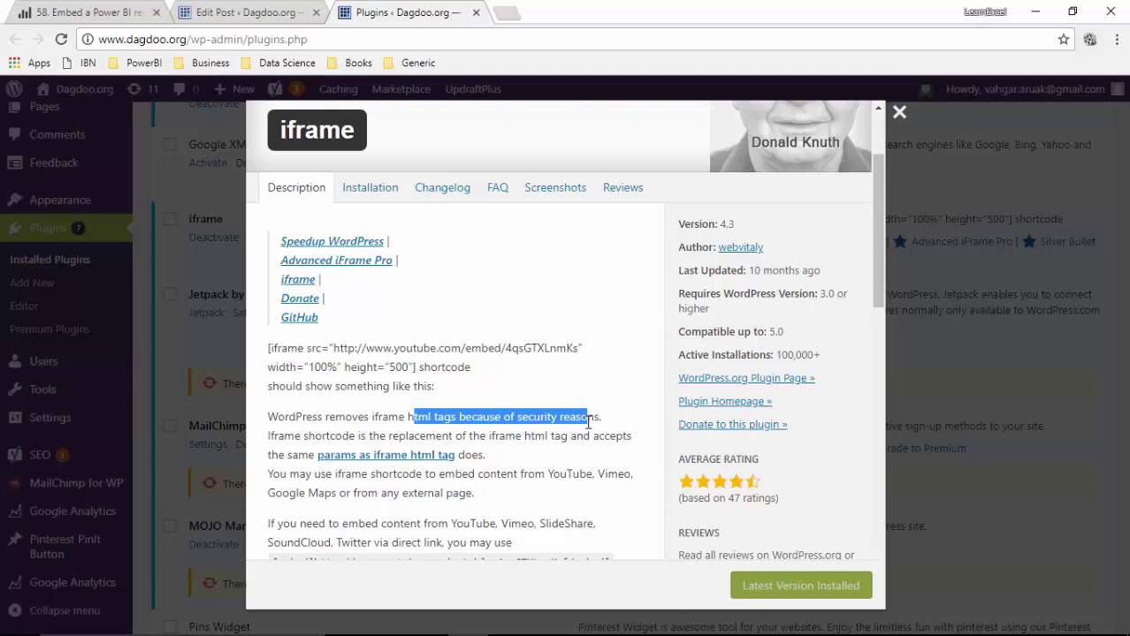
Copy the line-5 iframe shortcode from Notepad++ into the Embed a Power BI report post body.
click(899, 114)
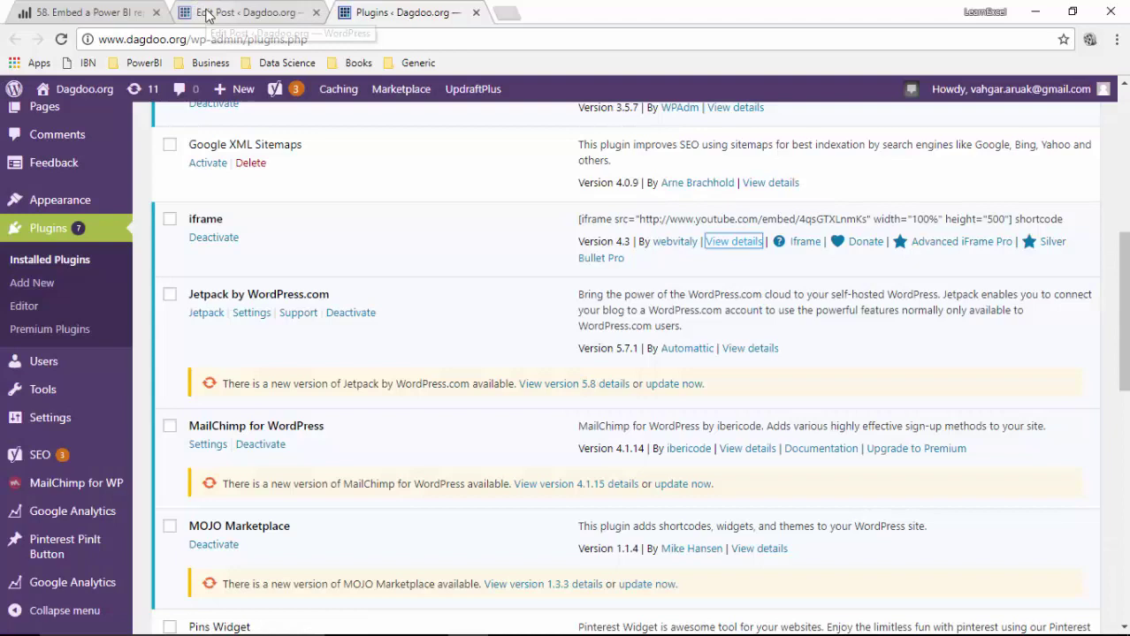
click(244, 12)
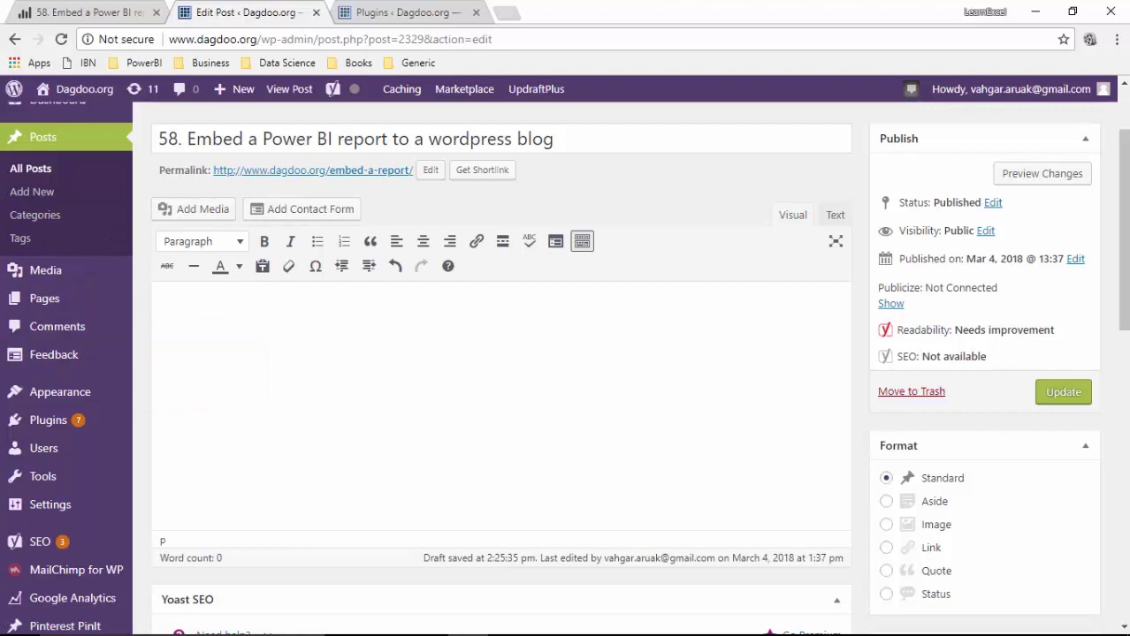
mouse_move(589, 631)
click(548, 620)
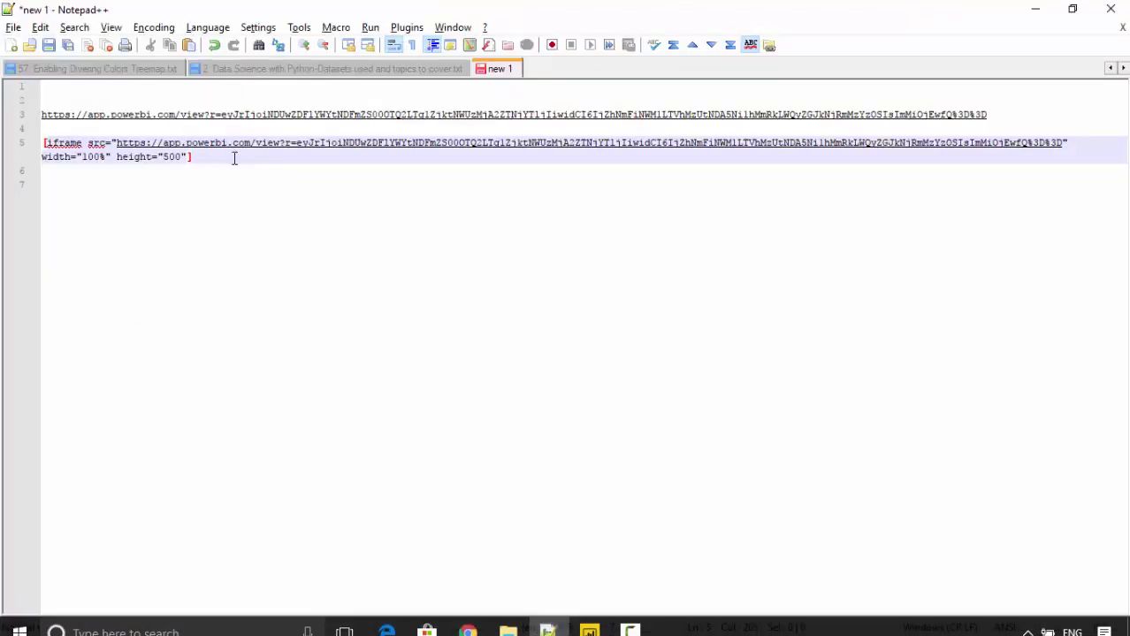
drag(192, 157, 30, 146)
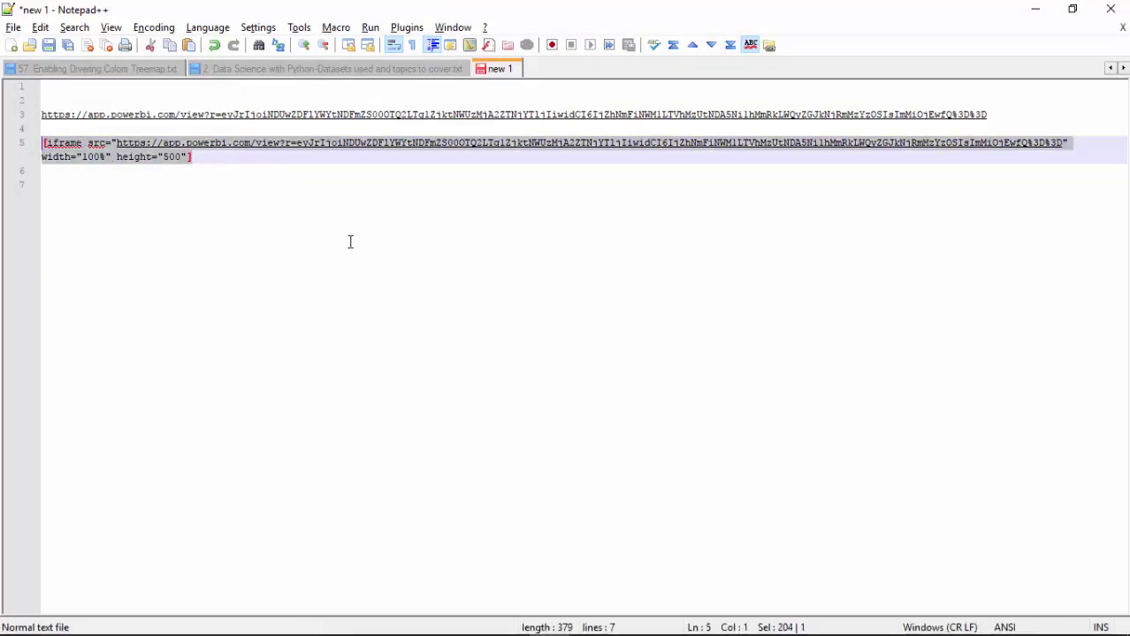
key(alt+Tab)
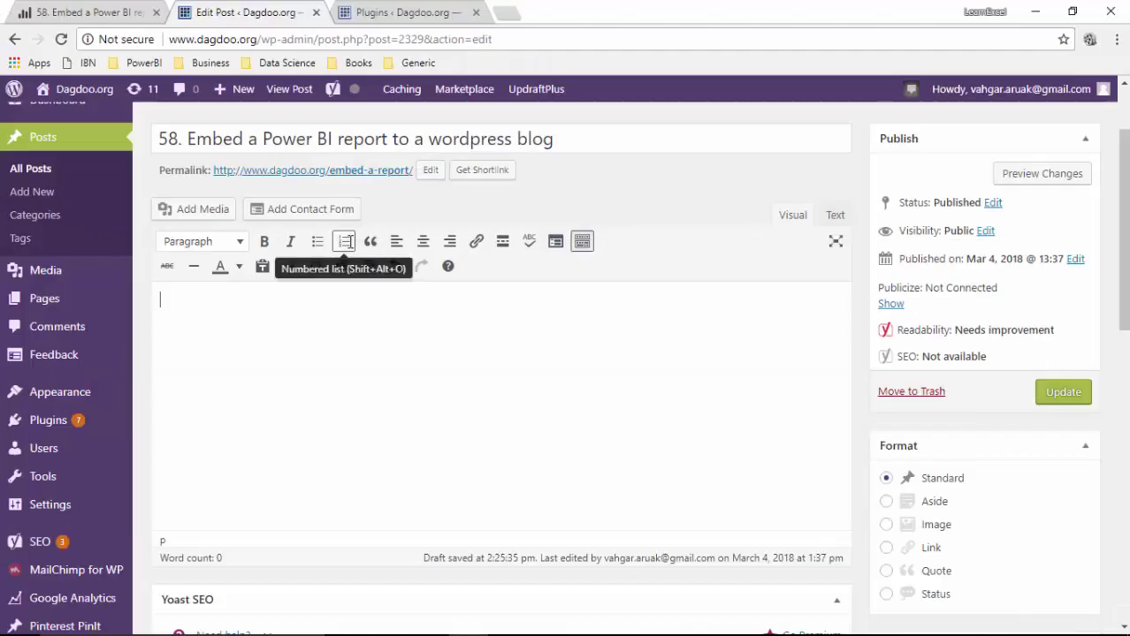
text([iframe src="https://app.powerbi.com/view?r=eyJrIjoiNDUwZDFlYWYtNDFmZS00OTQ2LTg1ZjktNWUzMjA2ZTNjYTljIiwidCI6IjZhNmFiNWM1LTVhMzUtNDA5Ni1hMmRkLWQyZGJkNjRmMzYzOSIsImMiOjEwfQ%3D%3D" width="100%" height="500"])
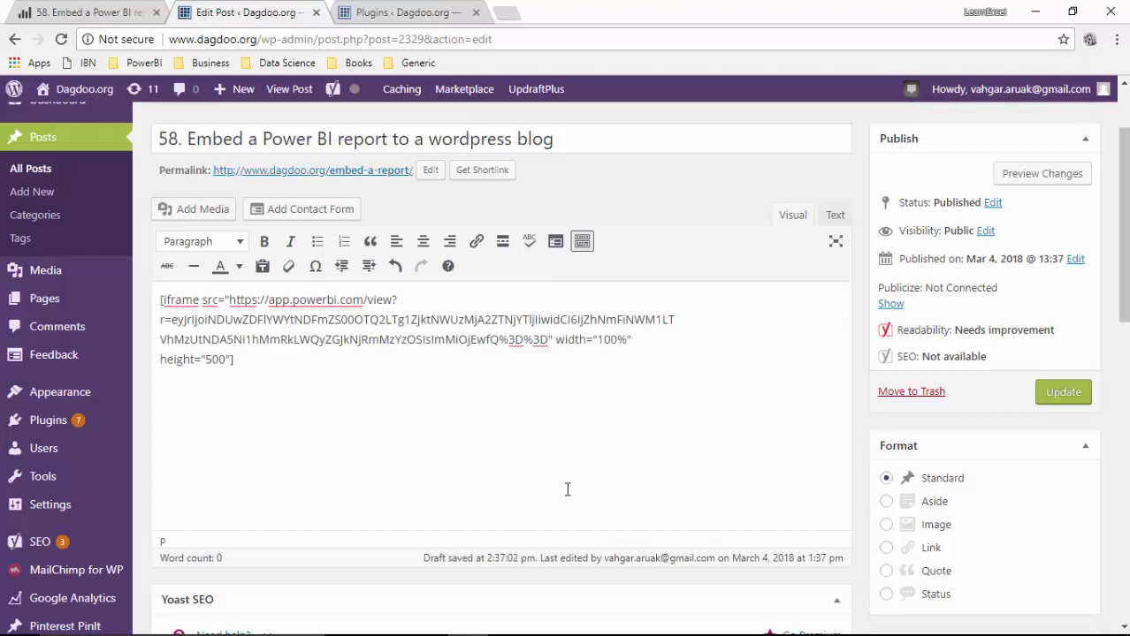
Update the post and check its preview, showing the embedded report's treemap on page 1 of 2.
click(1065, 397)
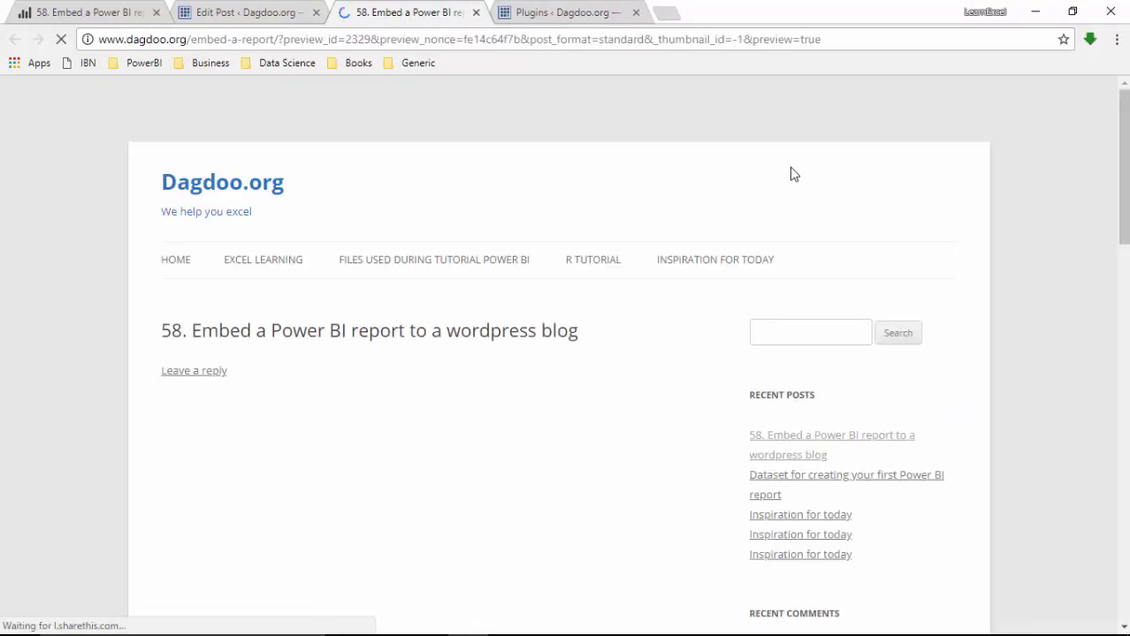
scroll(791, 174, down, 1)
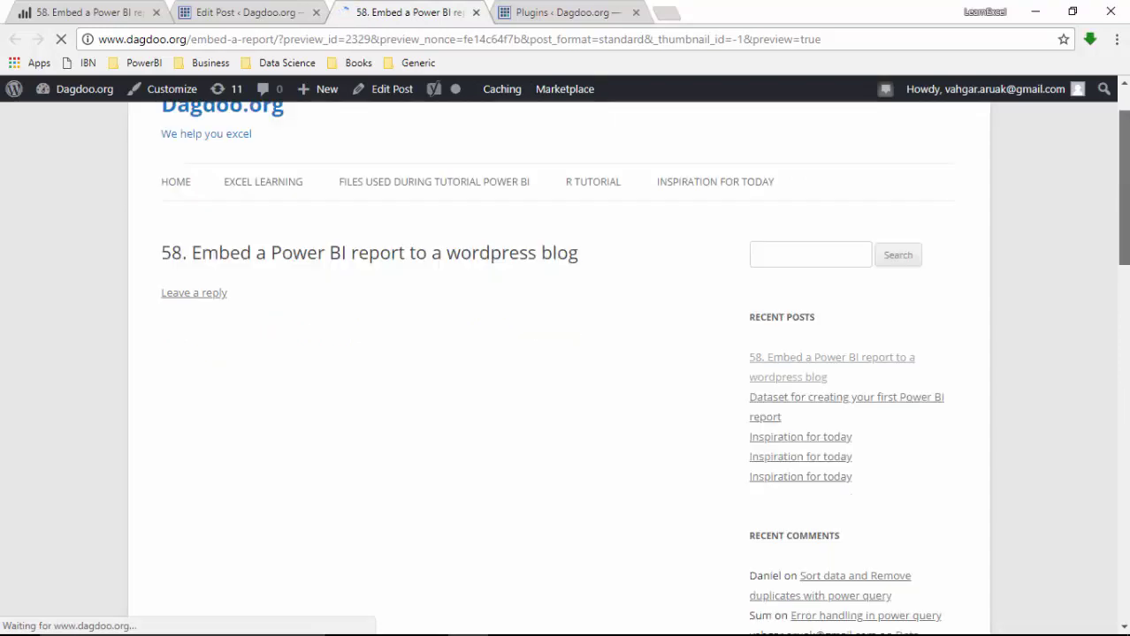
scroll(1128, 234, down, 1)
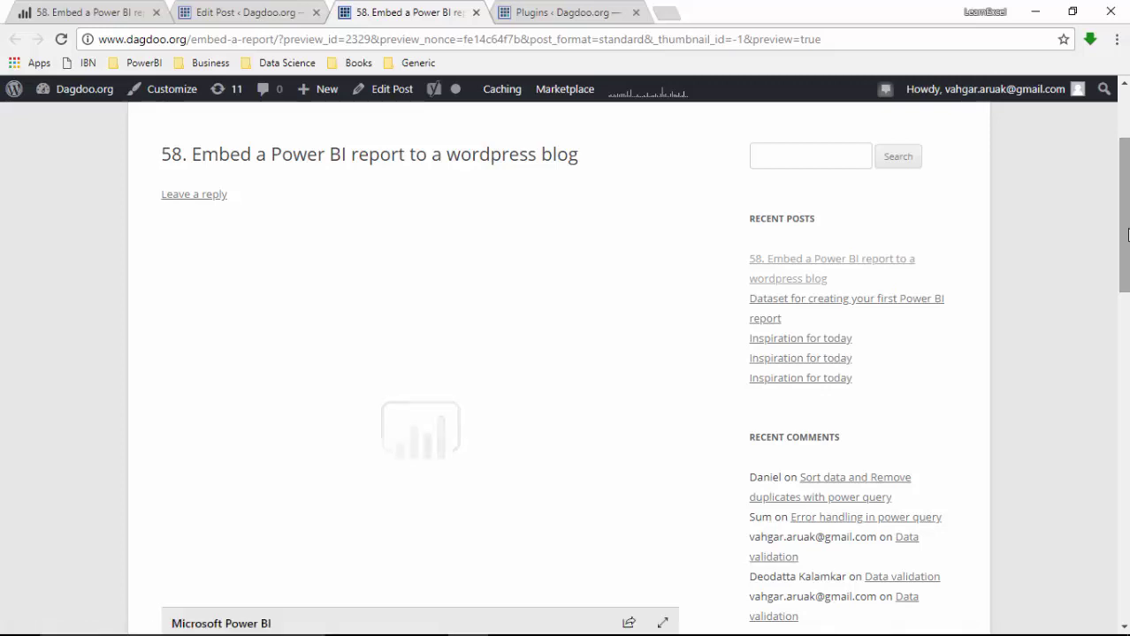
mouse_move(1128, 234)
mouse_down()
mouse_move(1128, 274)
mouse_move(1126, 239)
mouse_up()
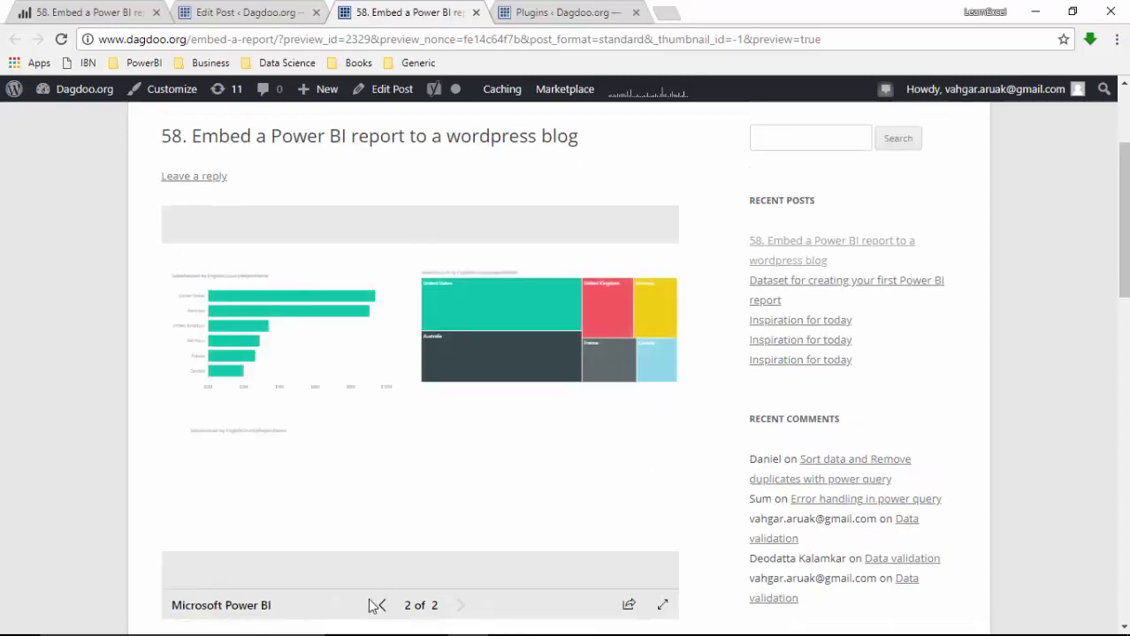
click(383, 608)
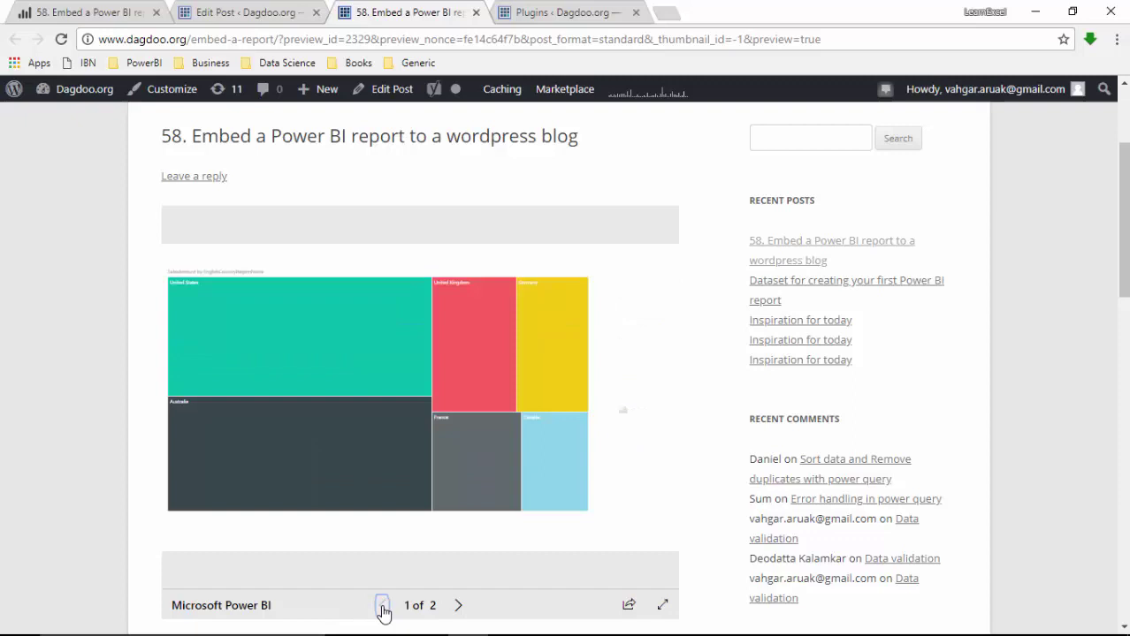
click(227, 12)
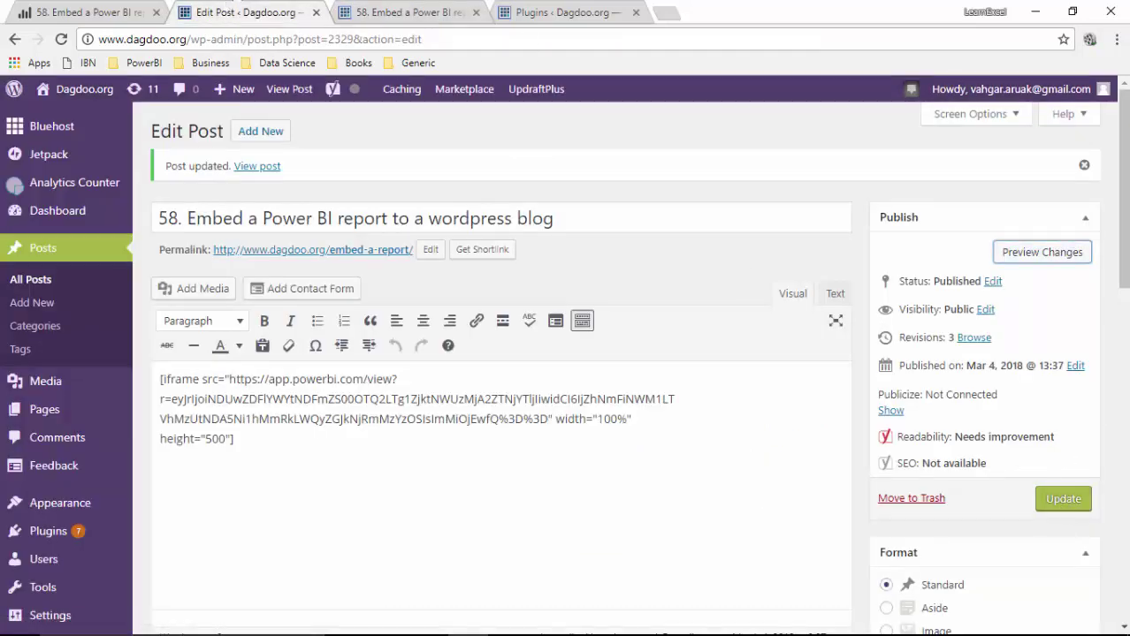
Reopen the preview tab showing the embedded sales-by-country treemap, page 1 of 2.
mouse_move(1125, 246)
mouse_down()
mouse_move(1125, 449)
mouse_move(1126, 237)
mouse_up()
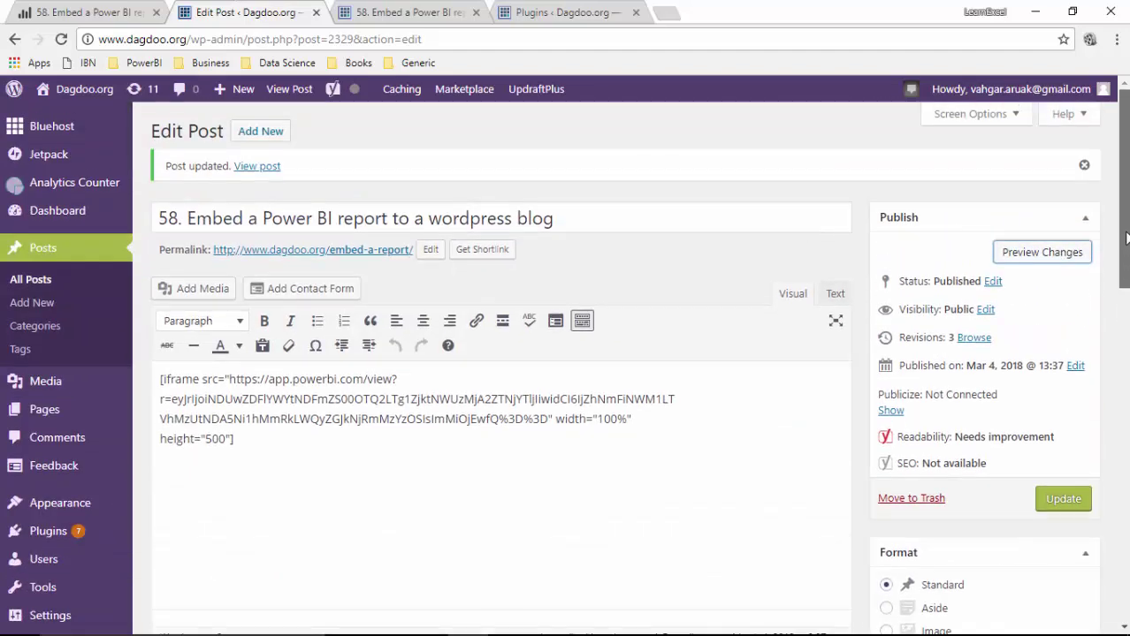
click(1017, 223)
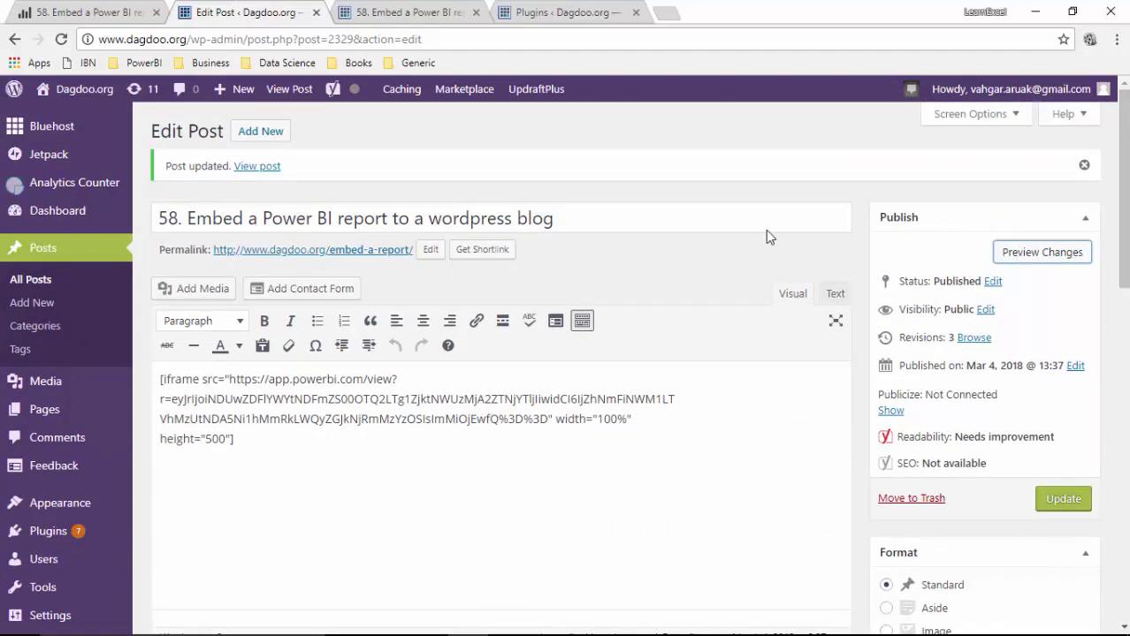
click(384, 9)
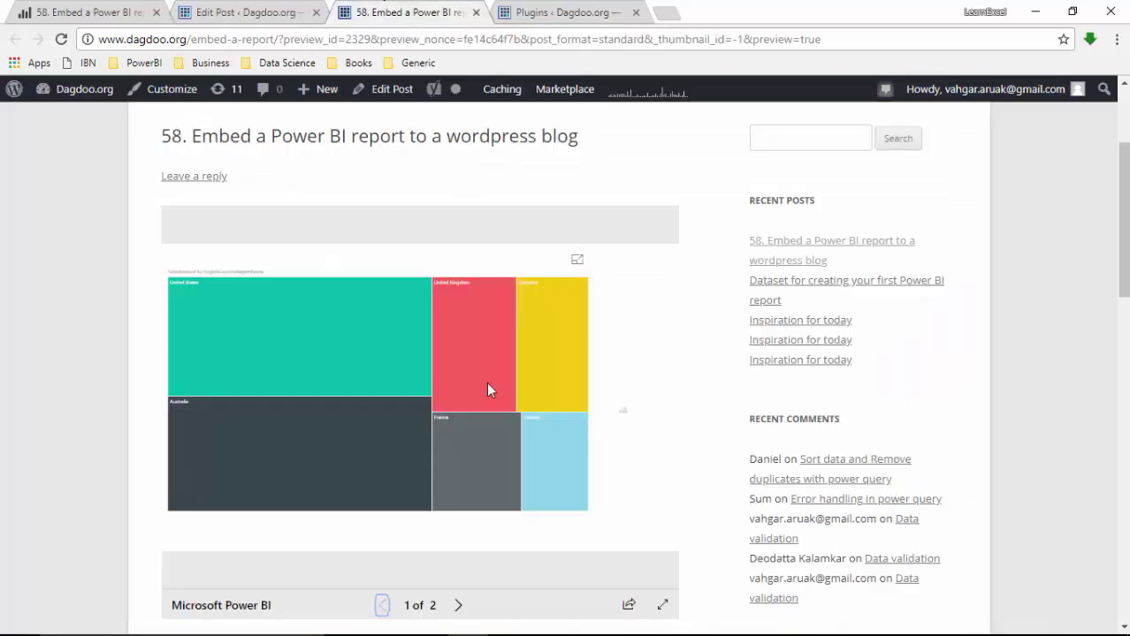